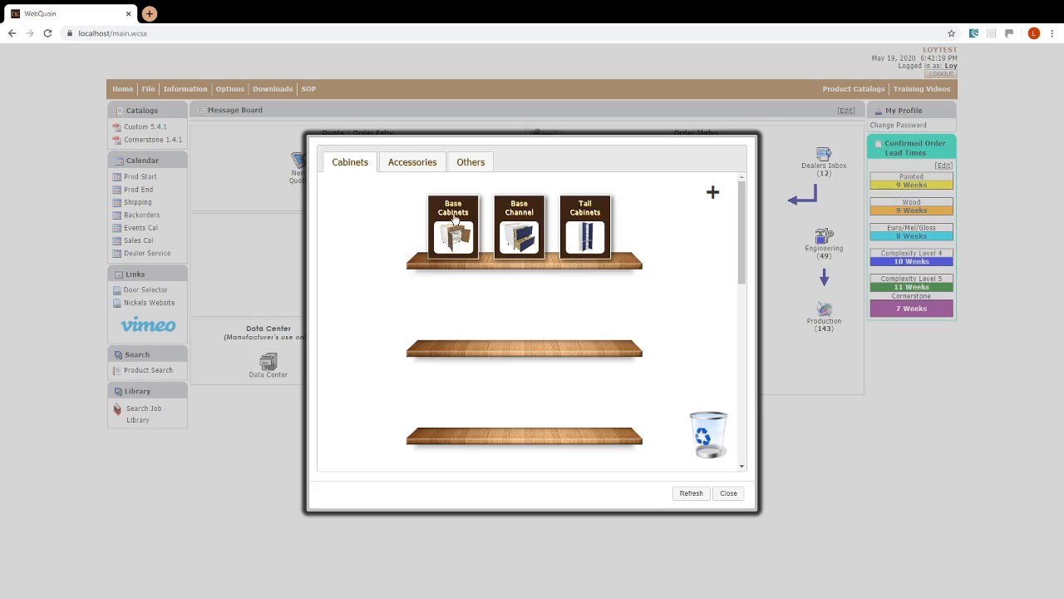
Open the Base Cabinets book and bring up the template and component choices for page 2, moved clear of that page.
left_click(453, 213)
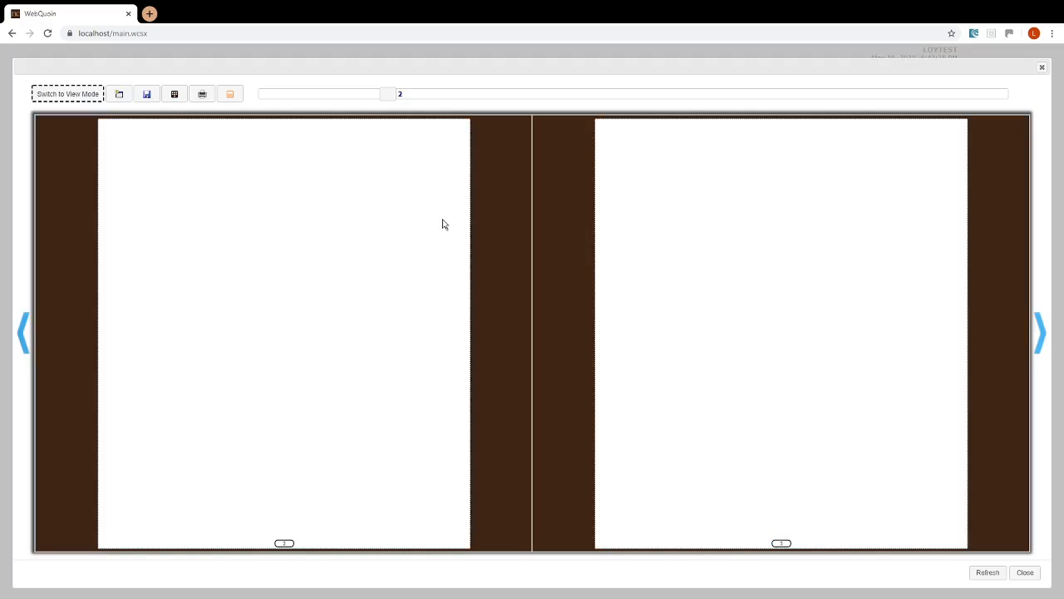
right_click(261, 224)
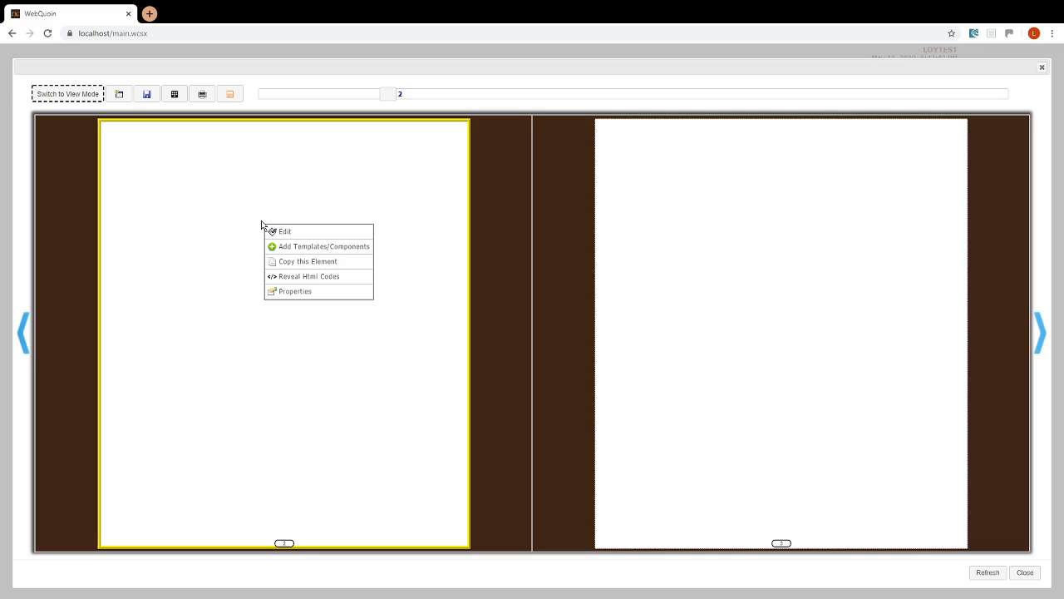
left_click(326, 247)
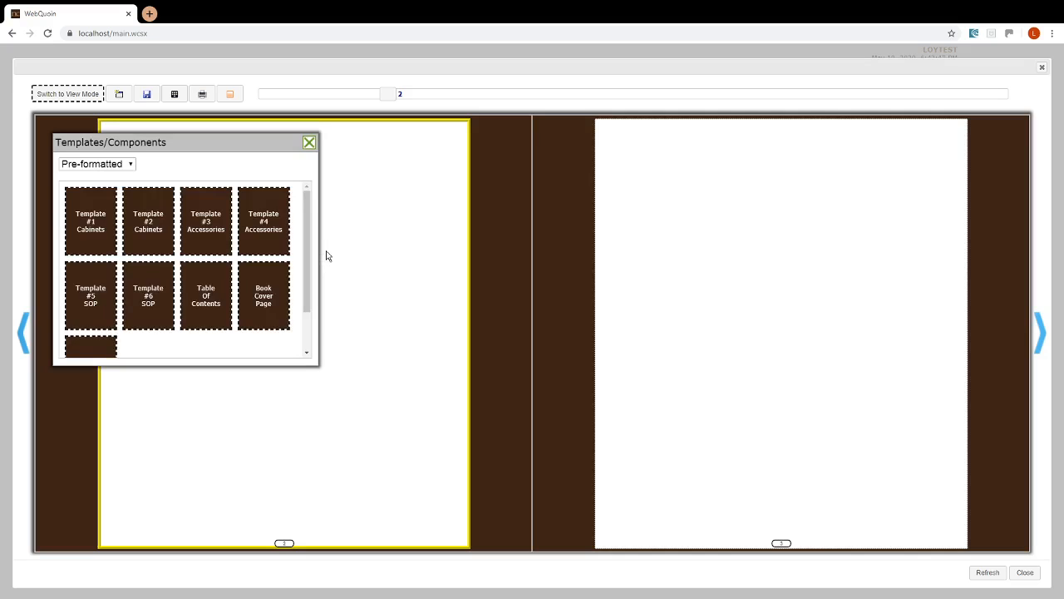
left_click_drag(193, 148, 696, 159)
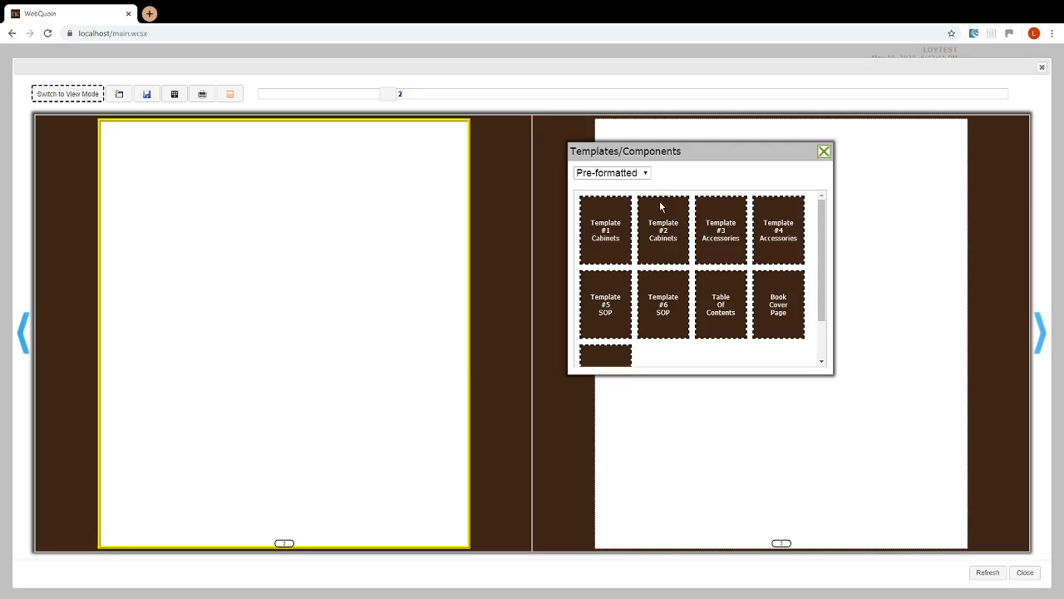
Browse the Page Layouts and Components categories, and apply the pre-formatted Template #1 Cabinets to page 2.
left_click(623, 172)
left_click(616, 198)
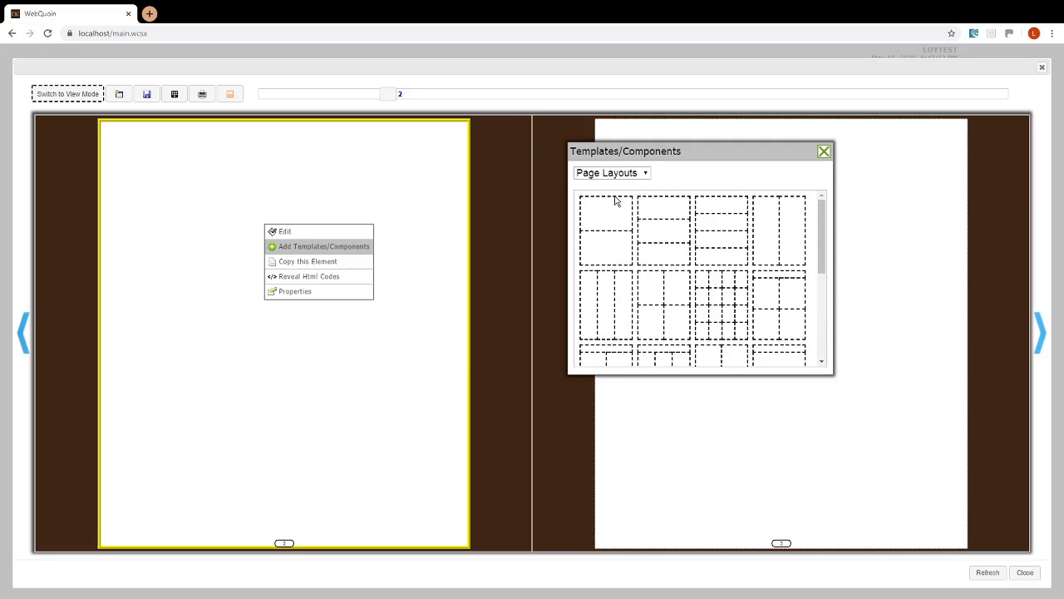
left_click(613, 172)
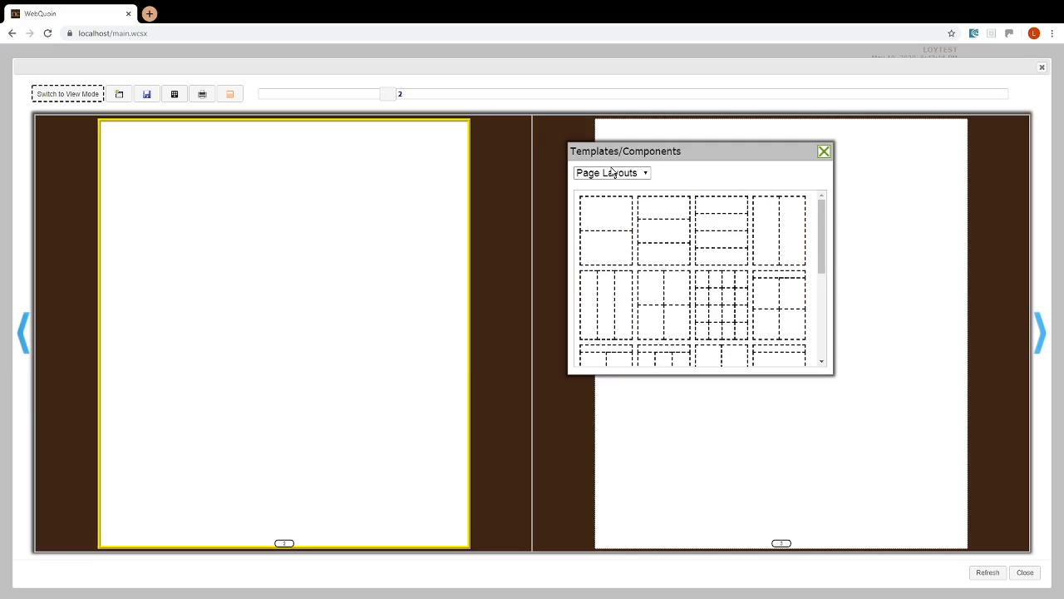
left_click(611, 216)
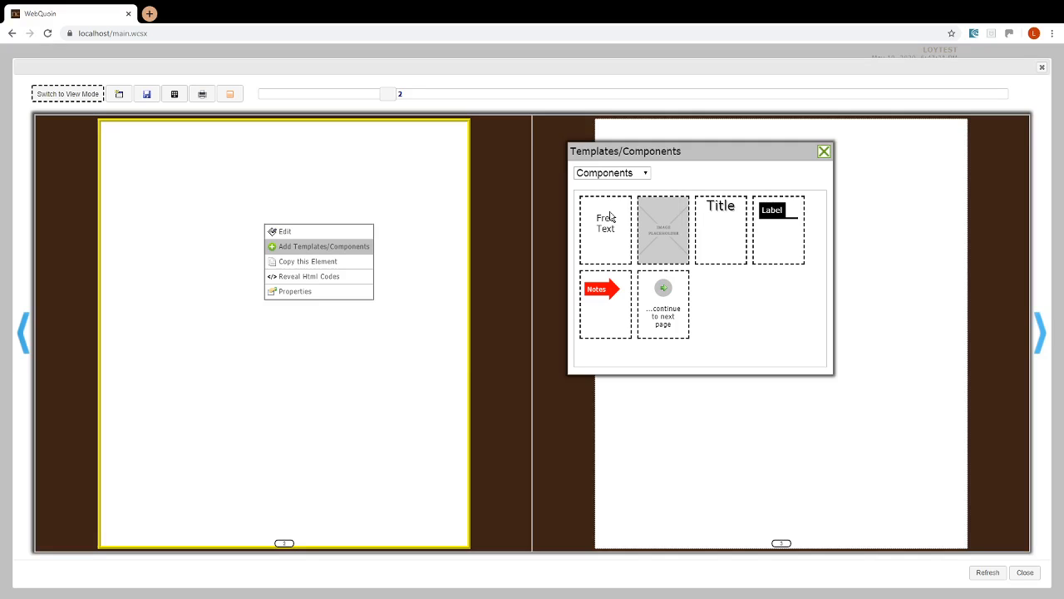
left_click(623, 175)
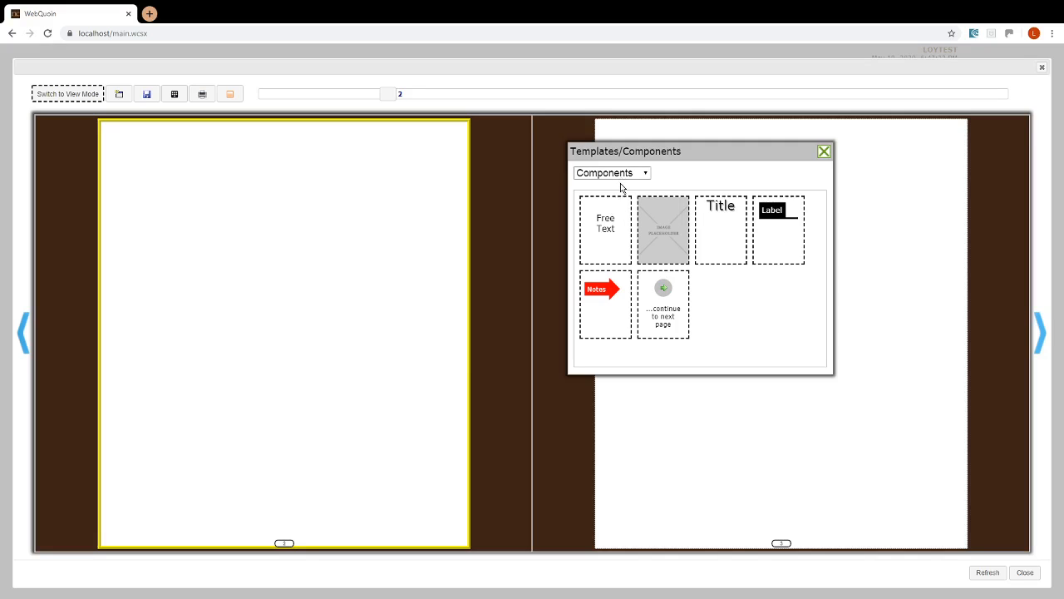
left_click(622, 188)
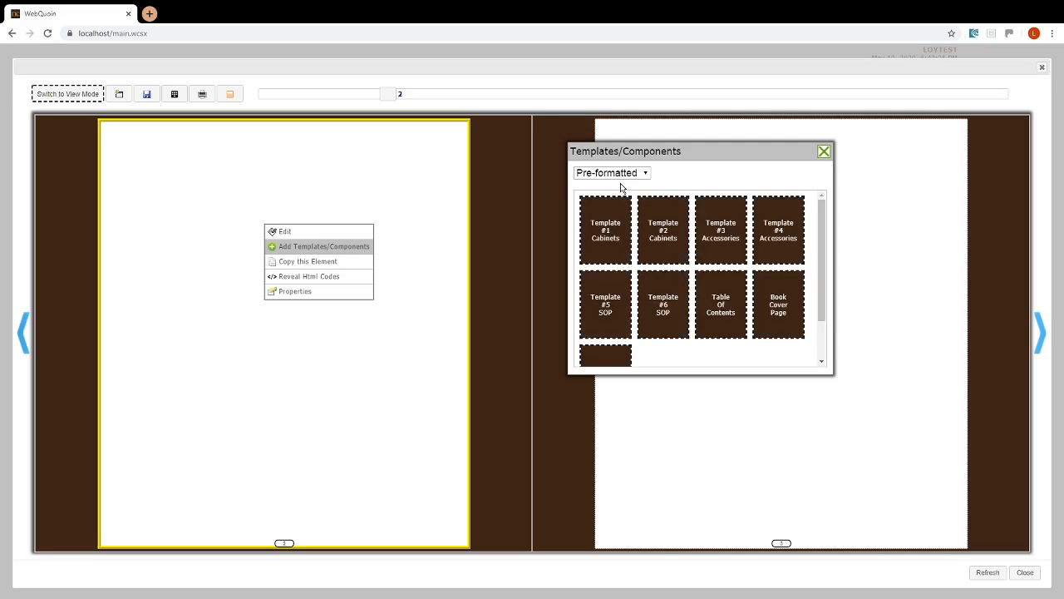
left_click(613, 226)
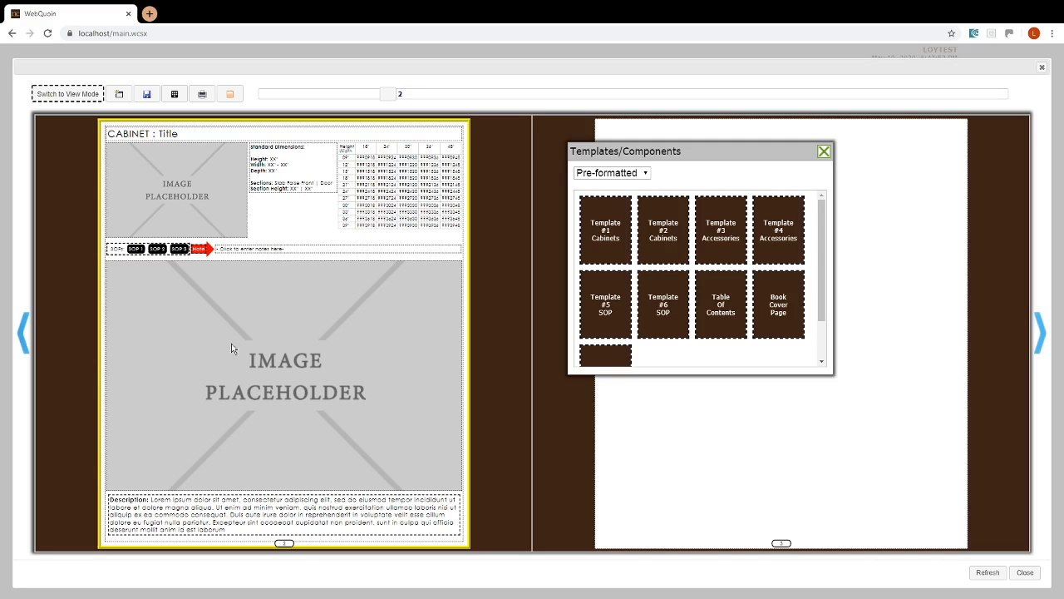
Examine the cabinet template on page 2 at different zoom levels, including the available actions for its large image placeholder.
mouse_move(255, 331)
left_mouse_down()
mouse_move(117, 331)
mouse_move(350, 341)
mouse_move(314, 283)
mouse_move(296, 306)
mouse_move(281, 451)
mouse_move(271, 302)
mouse_move(249, 314)
mouse_move(264, 320)
left_mouse_up()
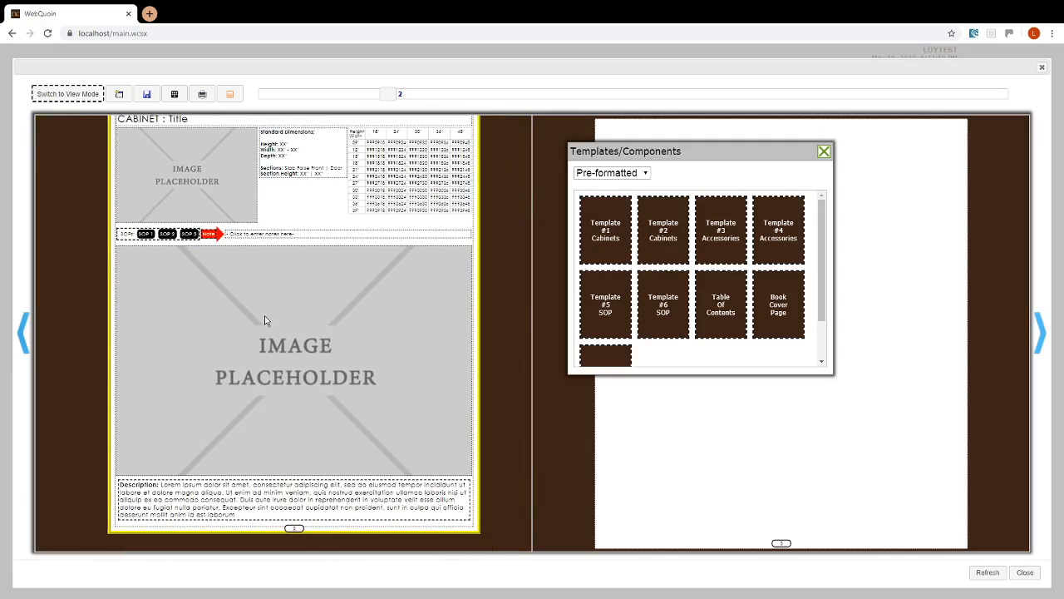
right_click(265, 321)
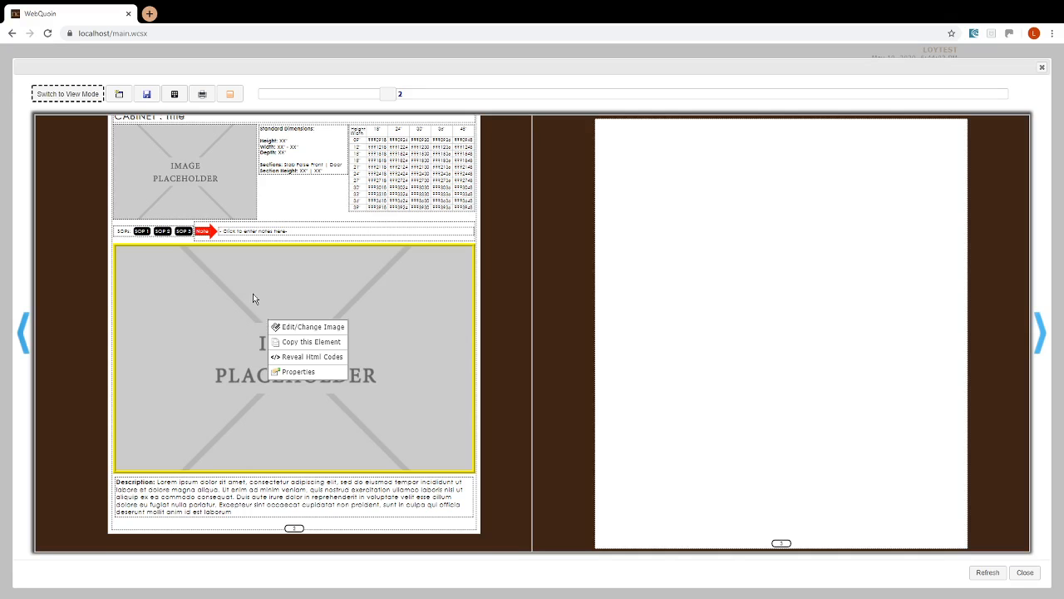
scroll(272, 302, "up", 4)
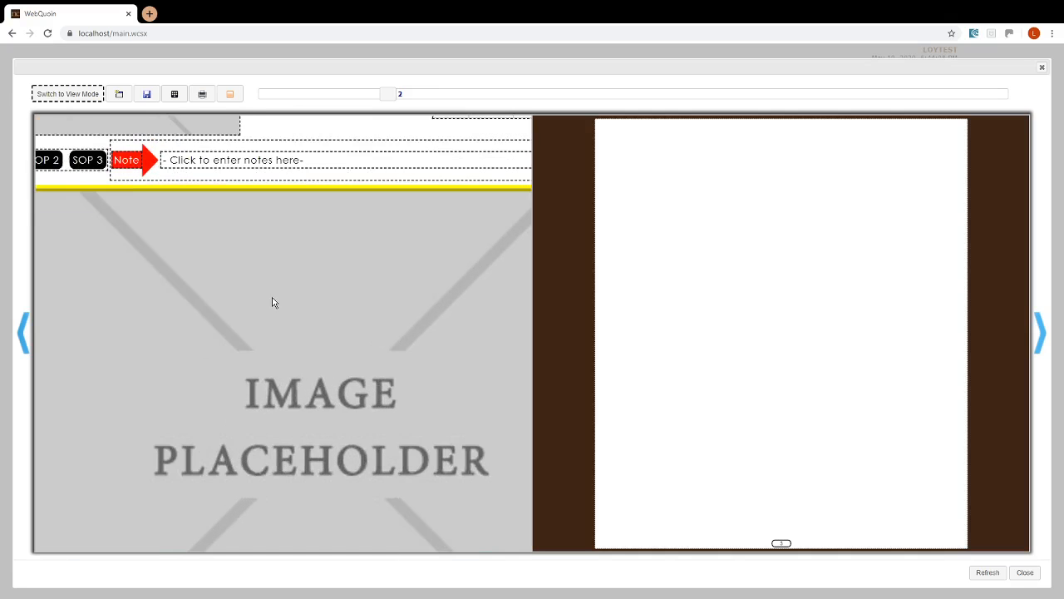
scroll(272, 302, "down", 7)
scroll(272, 302, "down", 4)
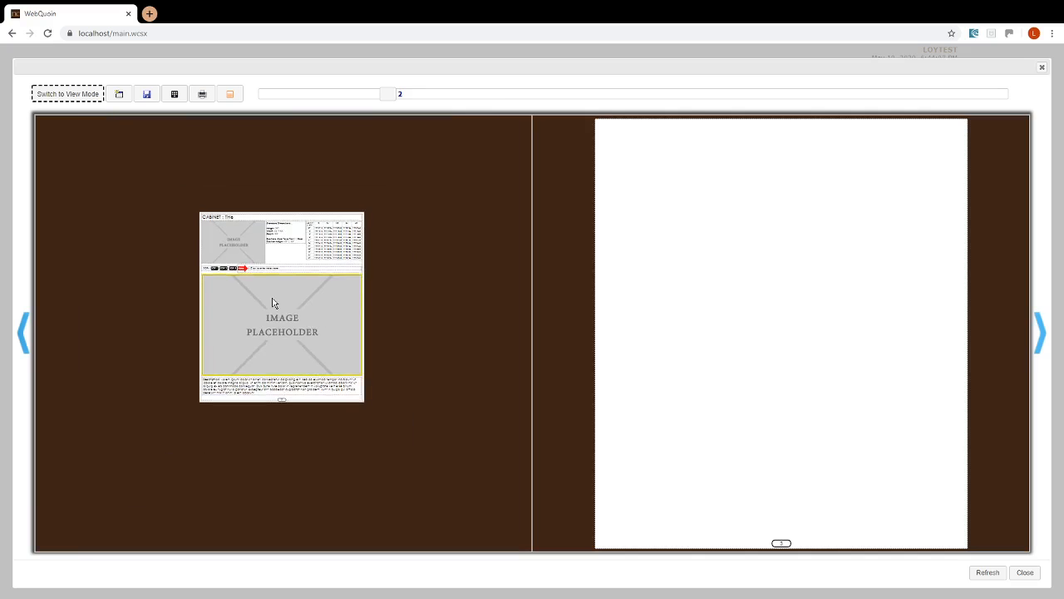
scroll(275, 259, "up", 3)
scroll(277, 259, "down", 4)
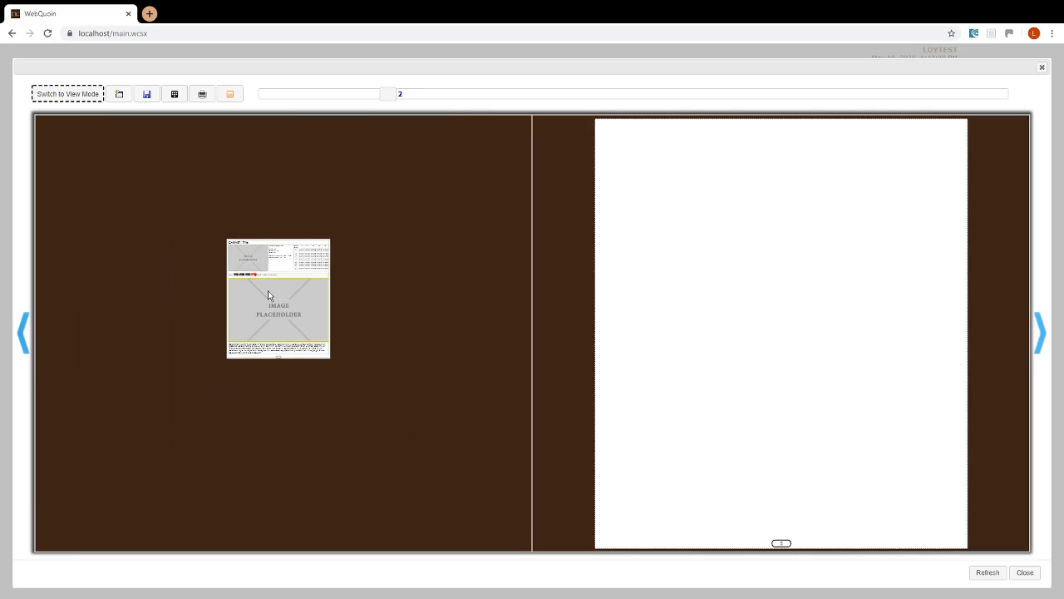
scroll(268, 294, "up", 2)
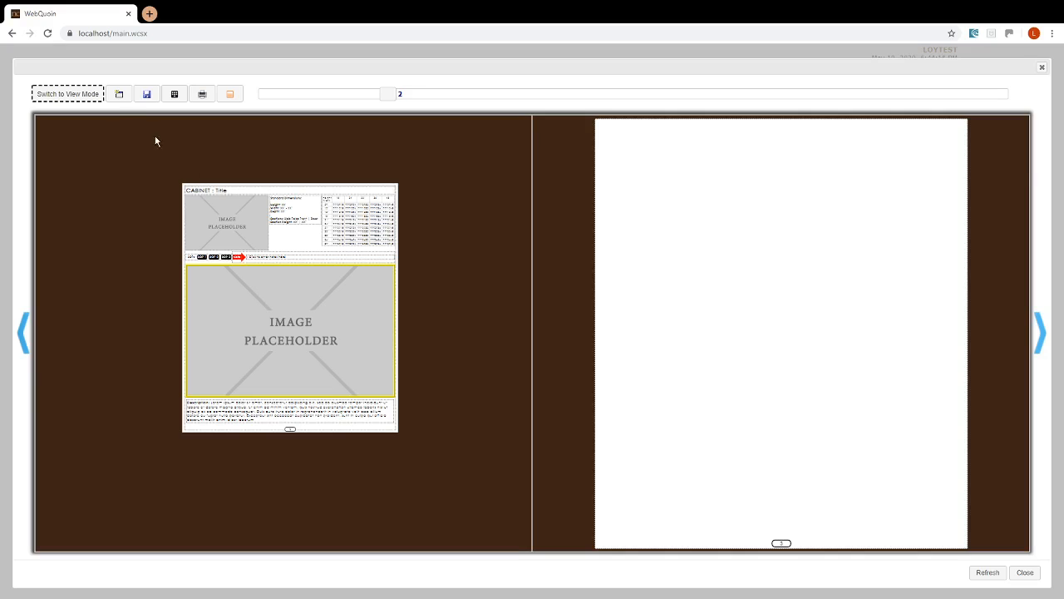
Preview page 2 in view mode at a larger size and return to edit mode.
left_click(78, 97)
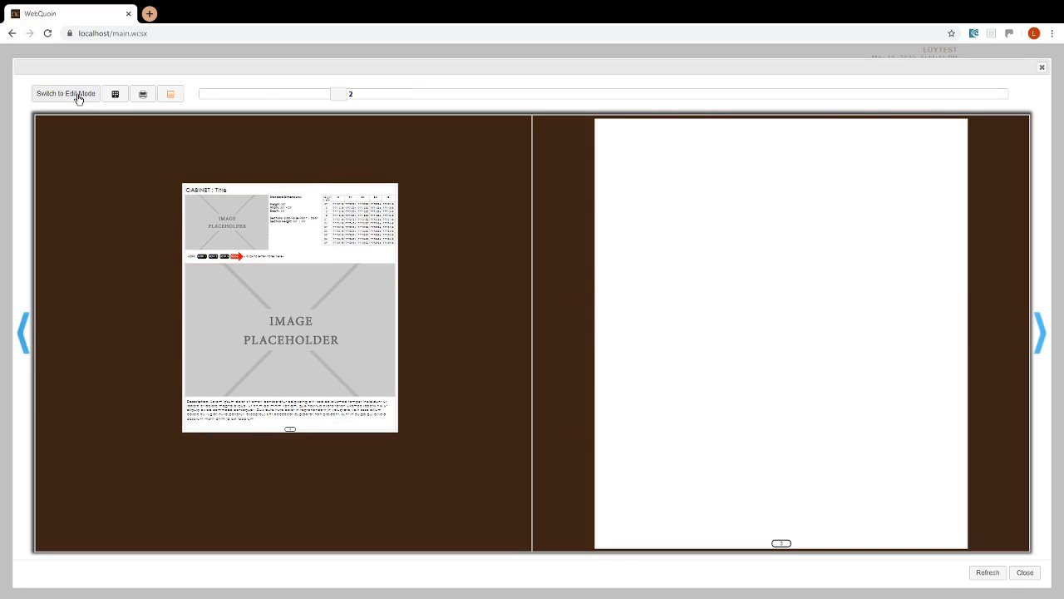
left_click(291, 226)
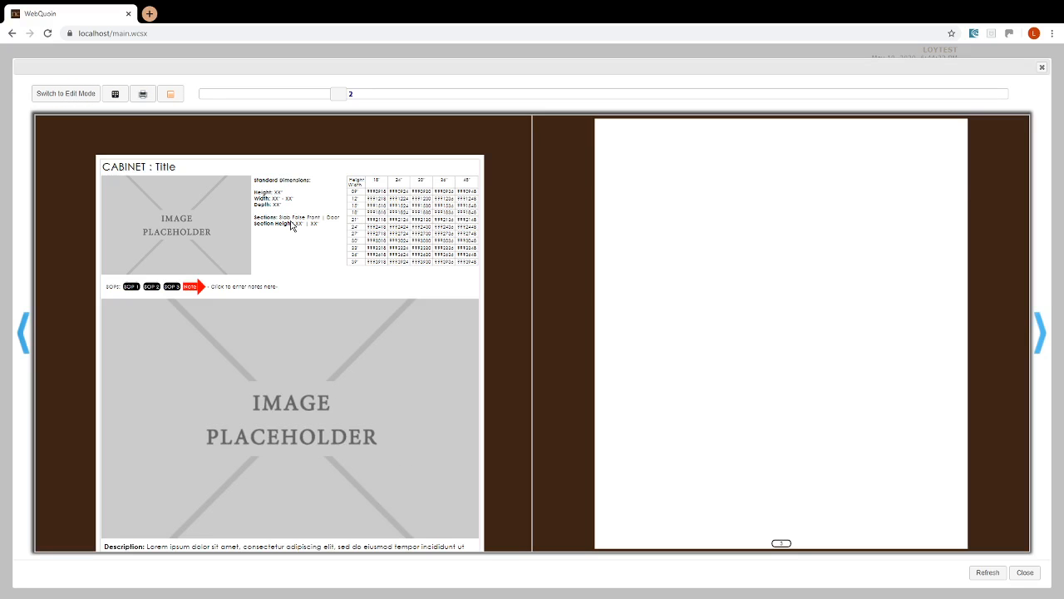
left_click(291, 226)
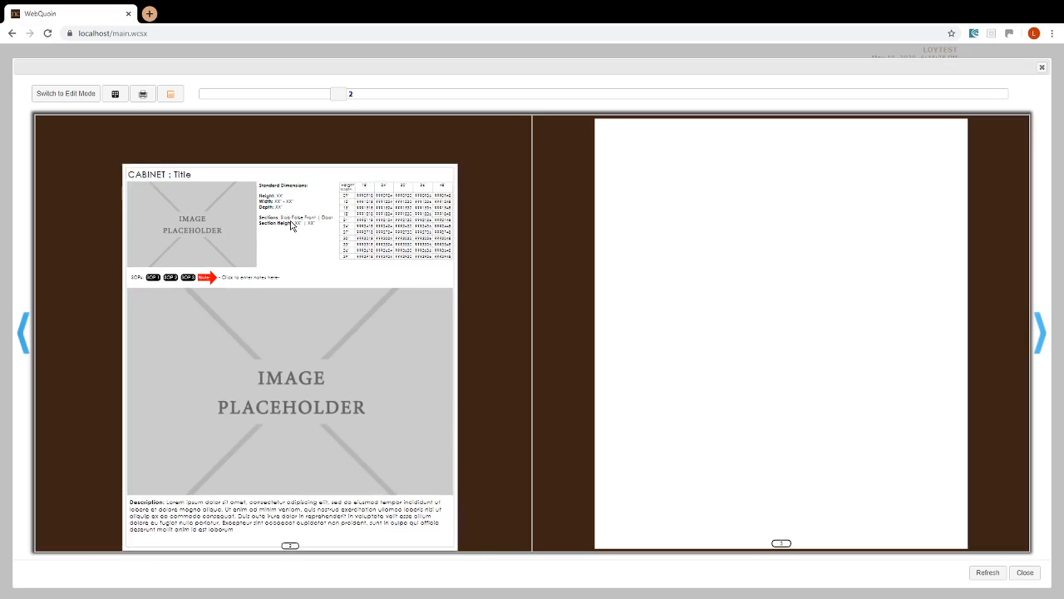
left_click(76, 97)
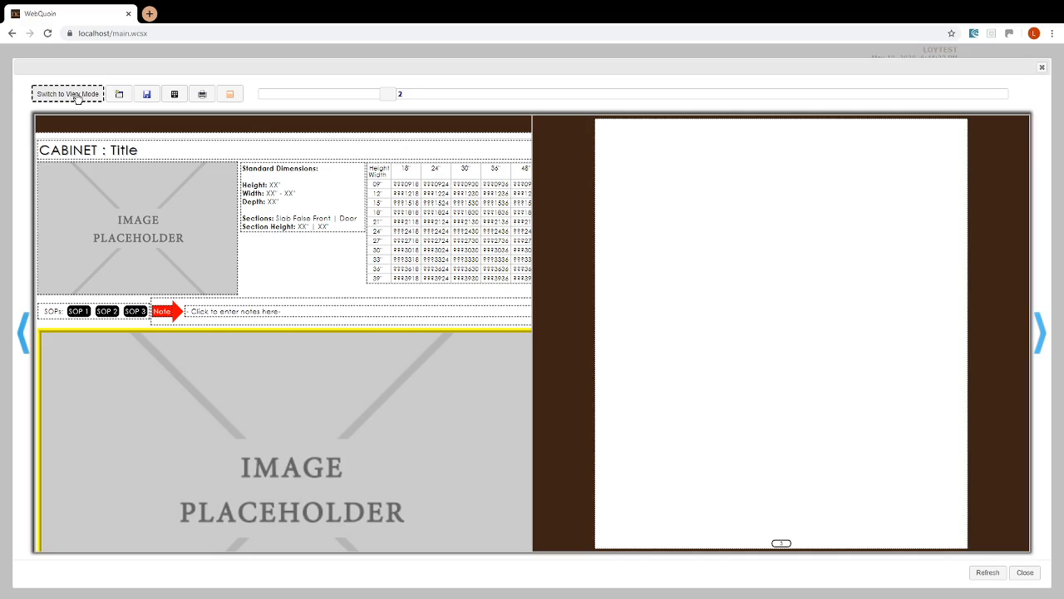
Save the Base Cabinets book and add a new page to it.
left_click(120, 96)
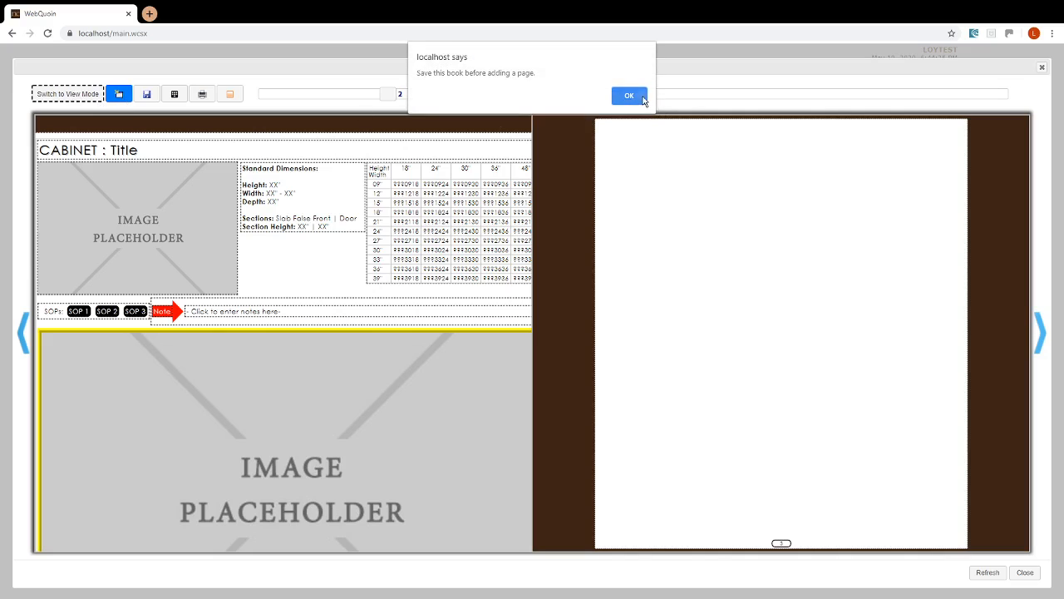
left_click(630, 96)
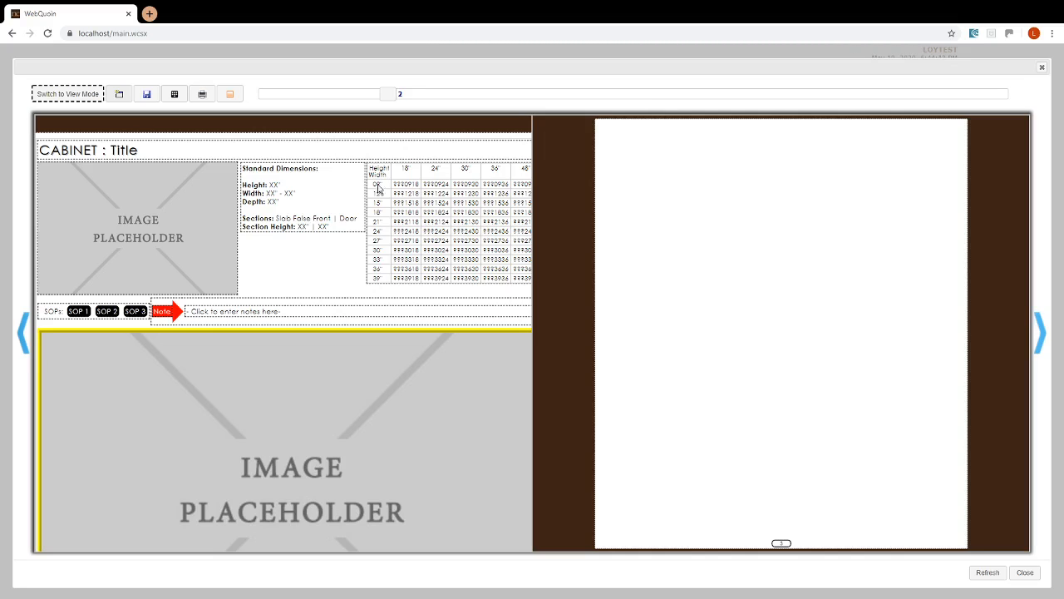
left_click(146, 97)
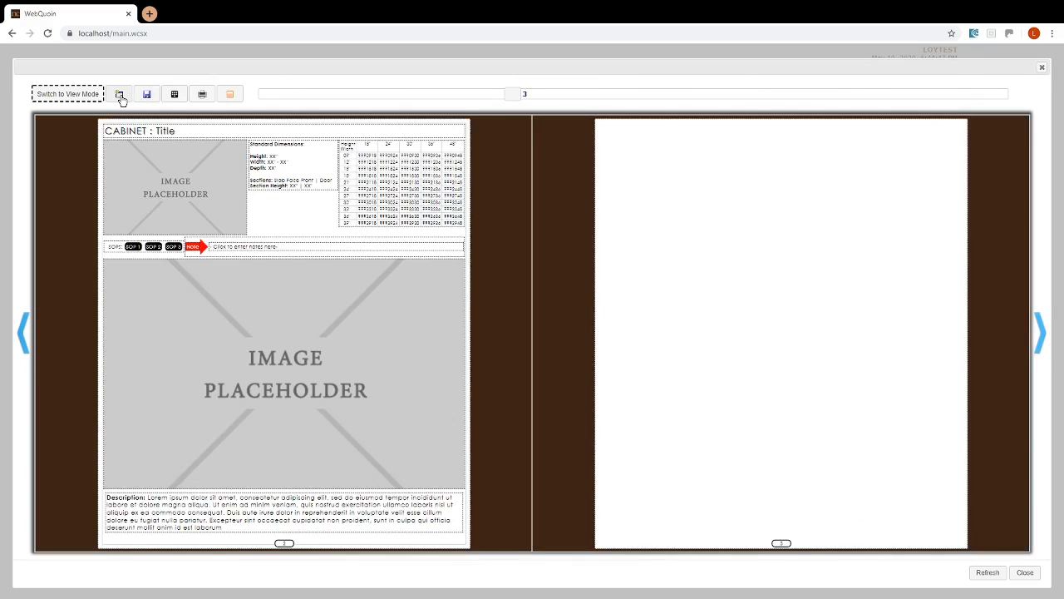
left_click(120, 96)
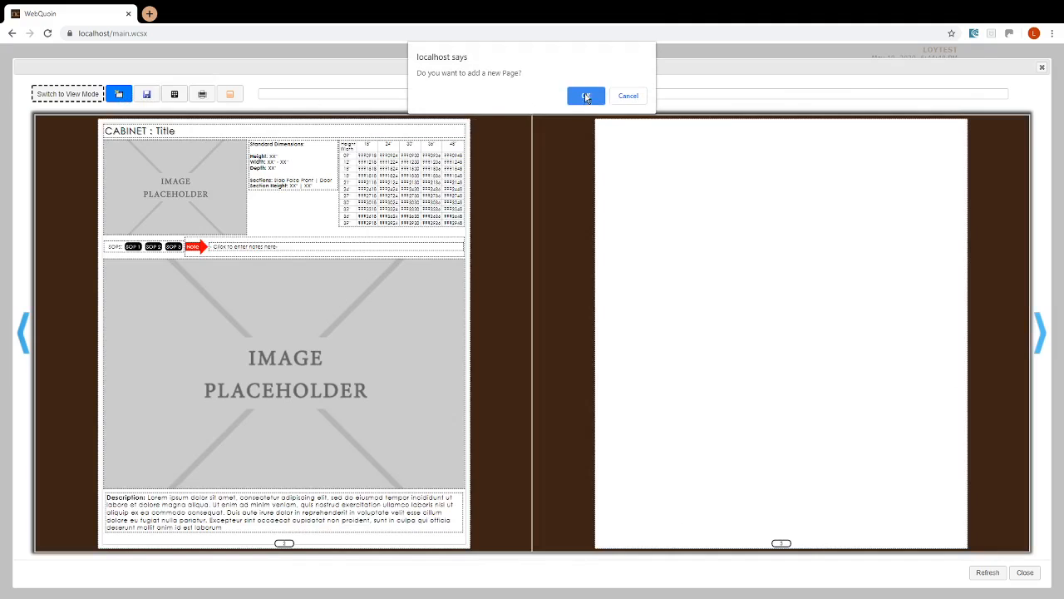
left_click(586, 96)
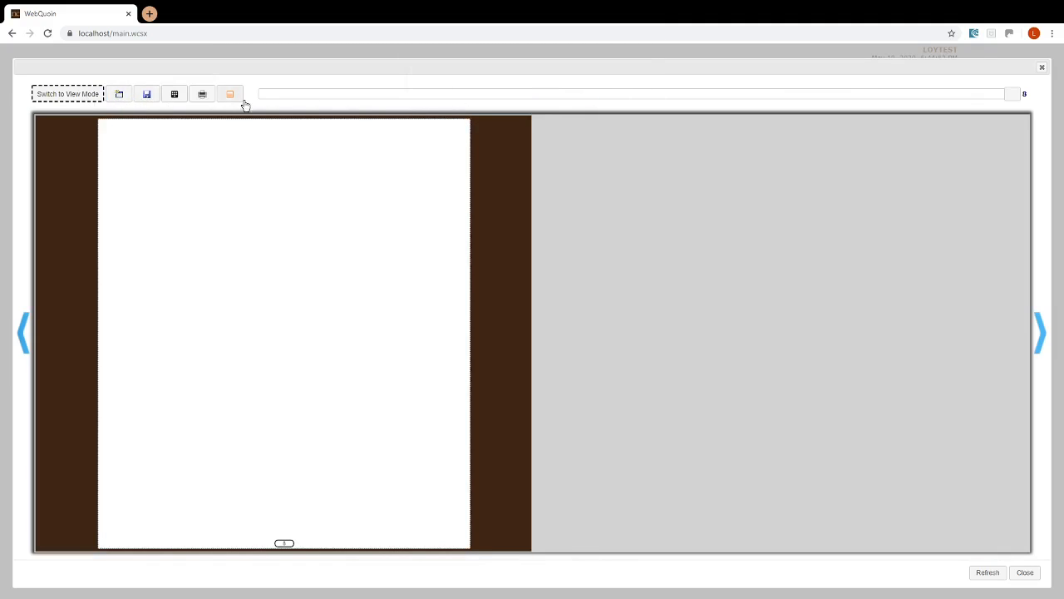
Return to the spread containing pages 2 and 3.
left_click(25, 329)
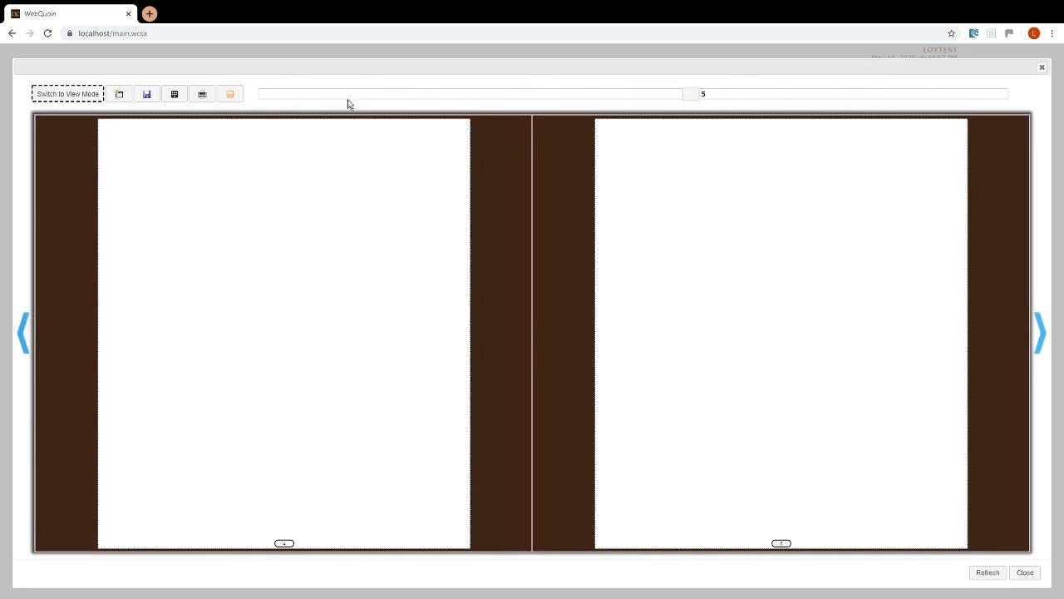
left_click(372, 94)
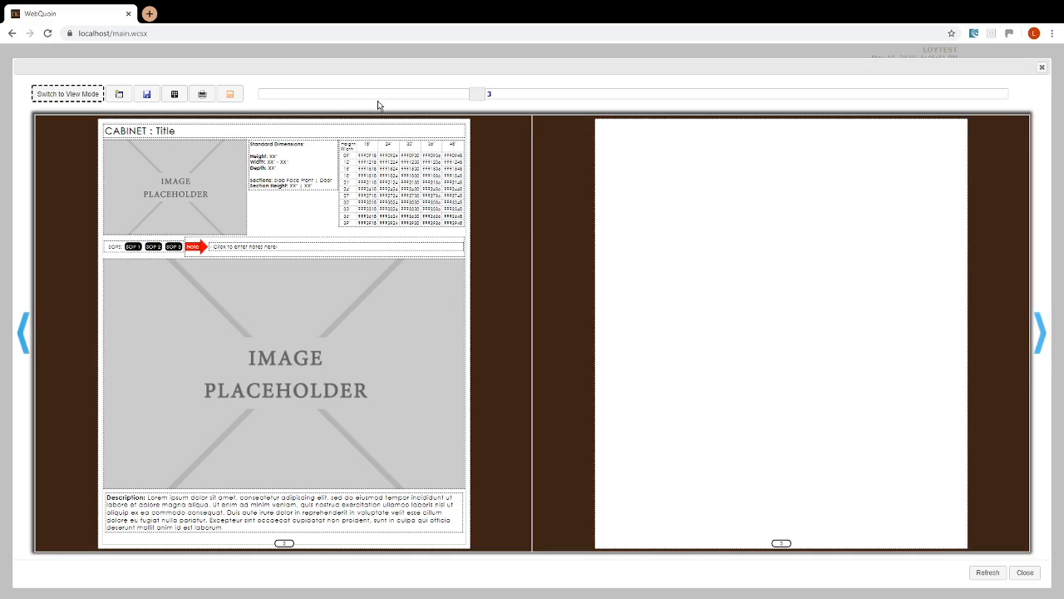
Review the photo and image library with its file upload and clipboard paste options, and close it.
left_click(148, 96)
left_click(182, 96)
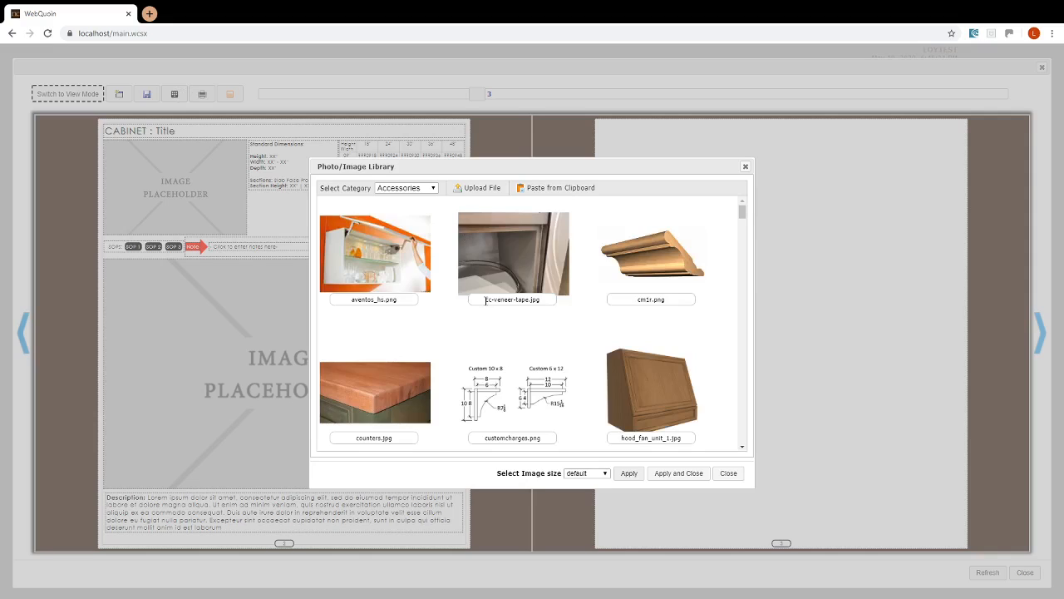
left_click(477, 188)
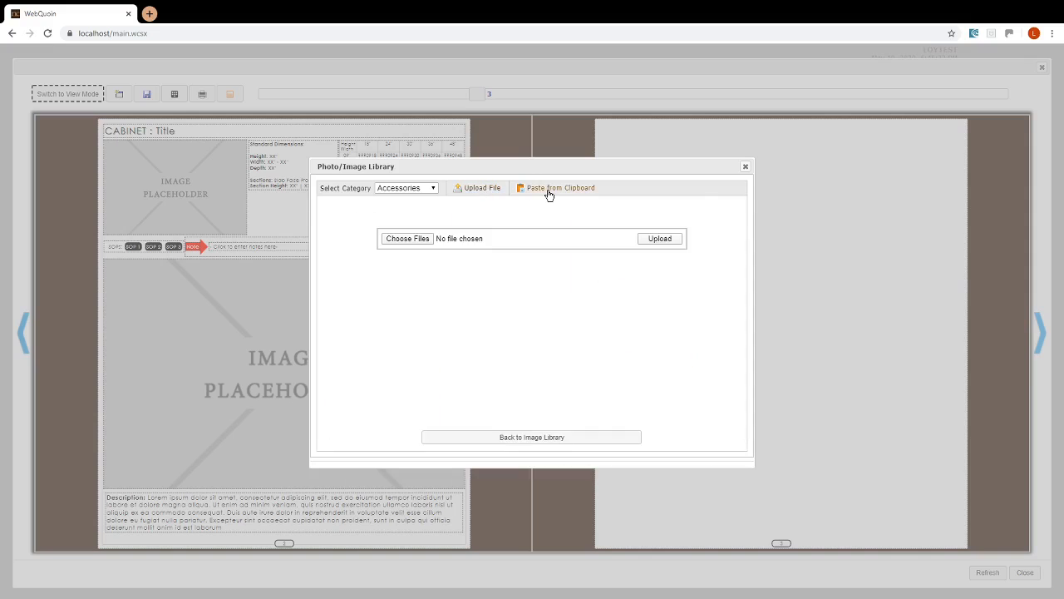
left_click(548, 195)
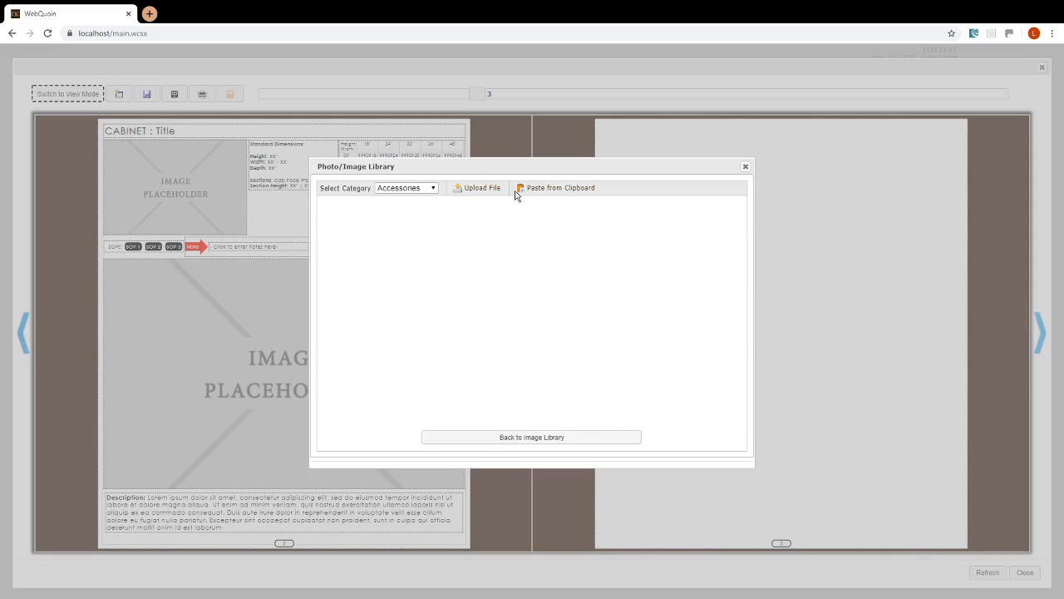
left_click(529, 437)
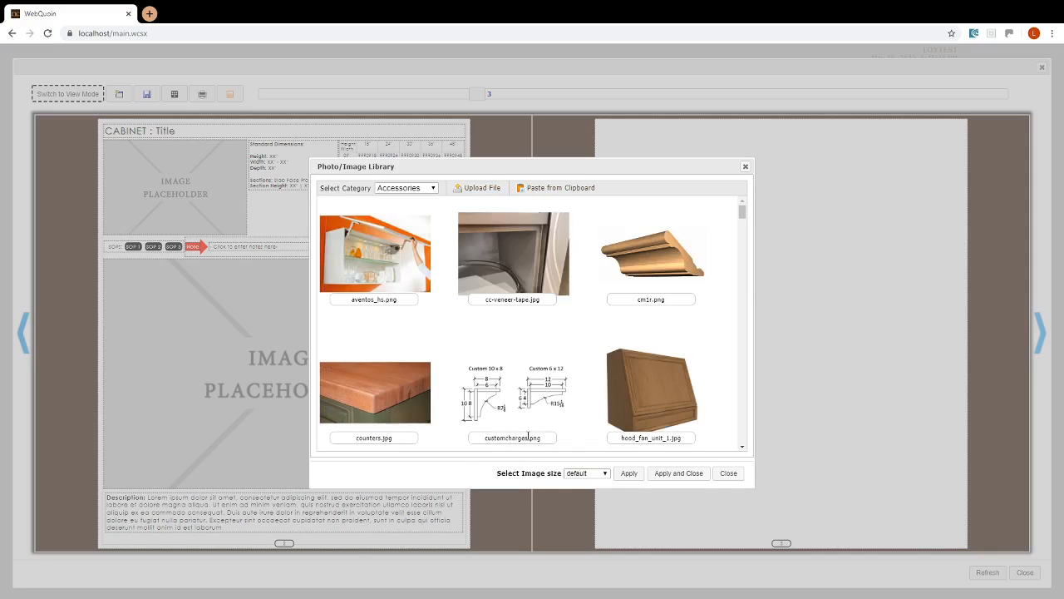
left_click(744, 168)
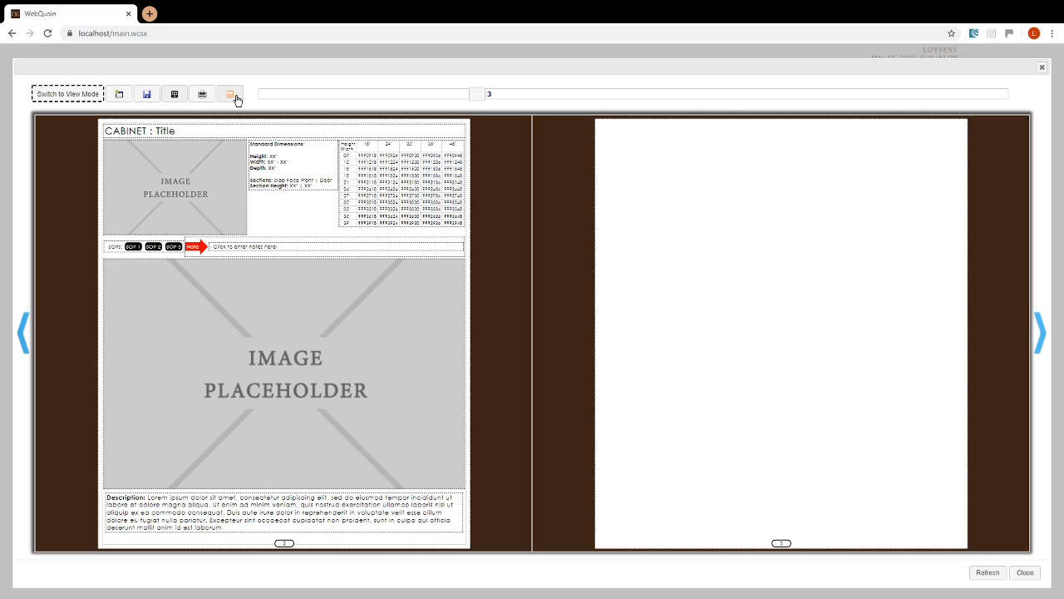
Cycle the page display through enlarged two-page and whole single-page views to the full-width single-page view.
left_click(234, 98)
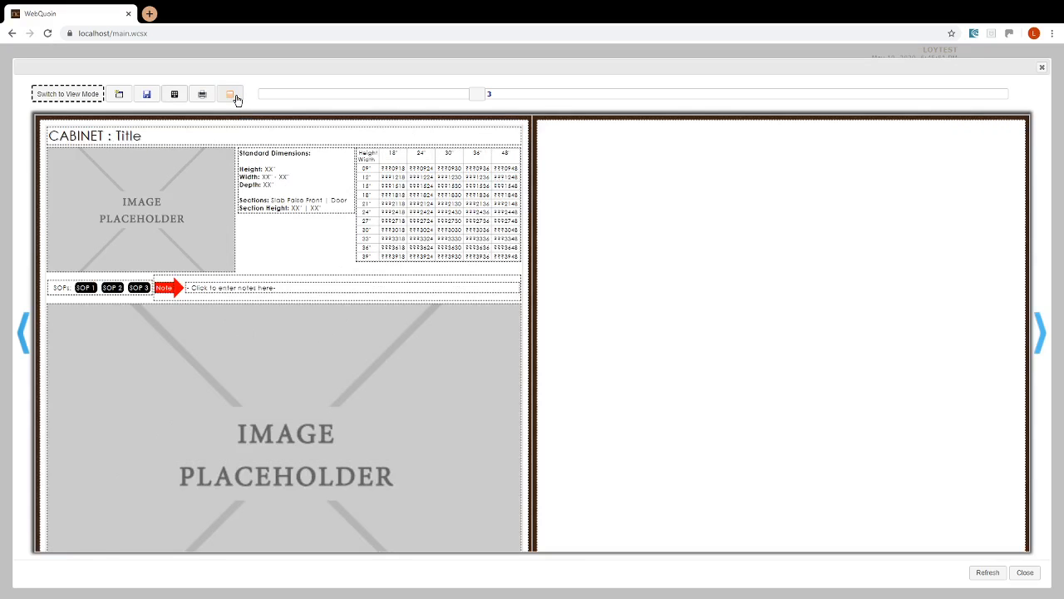
left_click(234, 97)
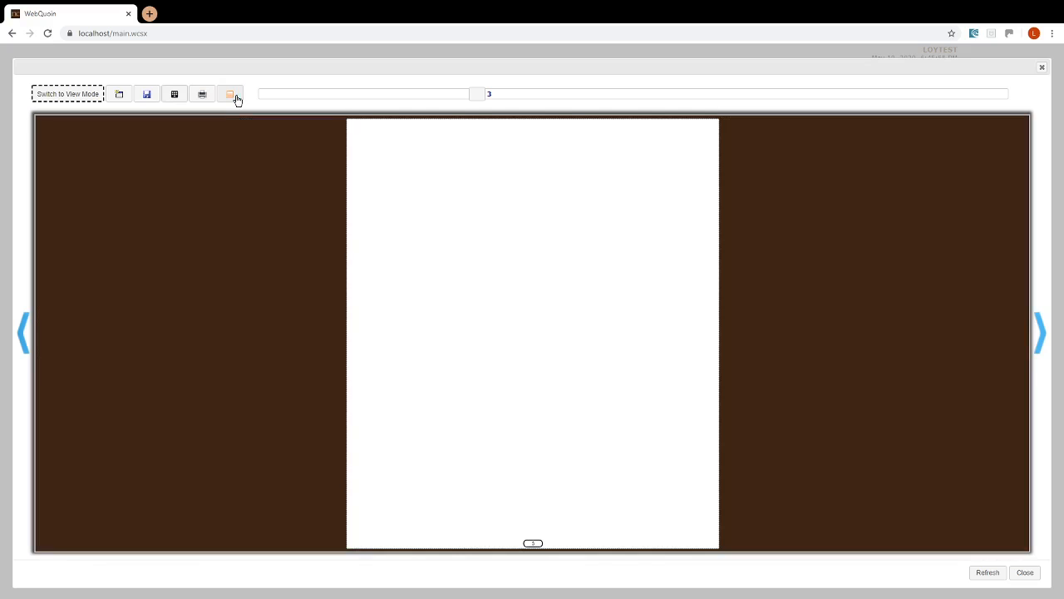
left_click(234, 97)
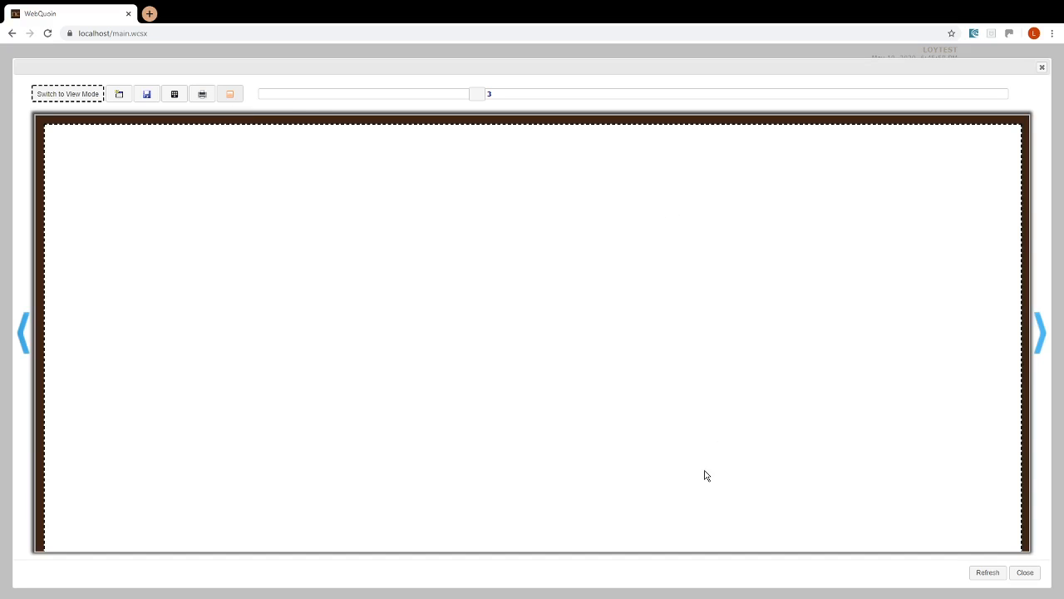
Go to page 2 and switch the display back to the two-page spread.
right_click(699, 435)
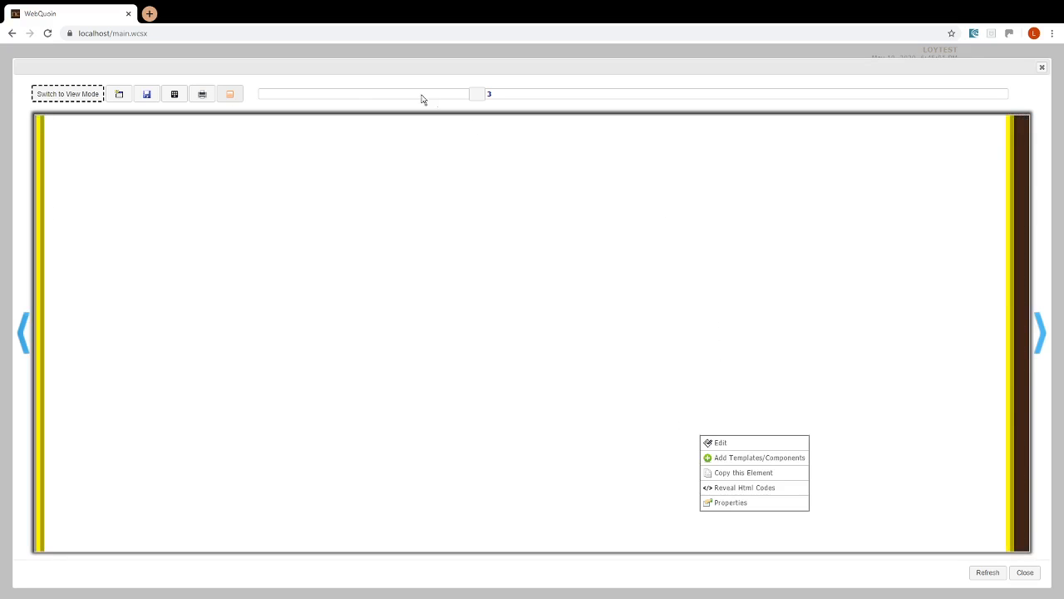
left_click(359, 94)
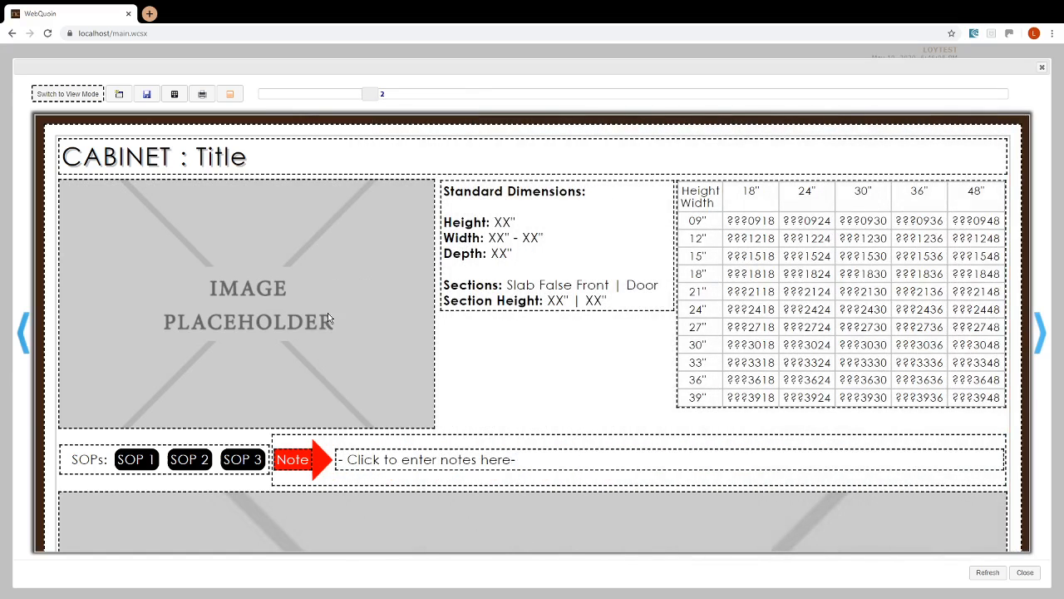
left_click(231, 94)
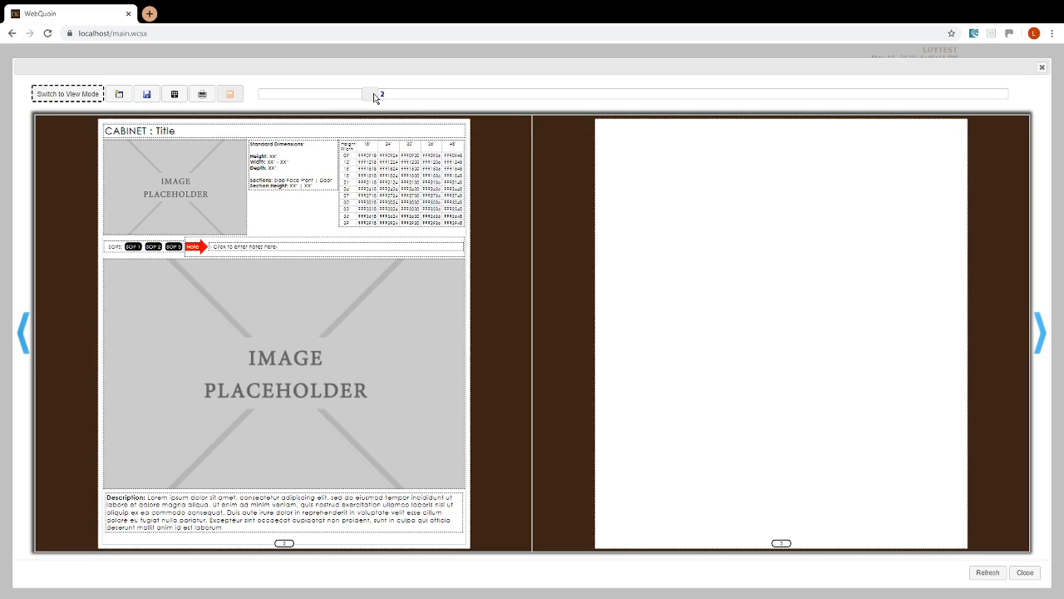
Flip back and forth through the book's spreads, ending on the spread with pages 2 and 3.
mouse_move(373, 97)
left_mouse_down()
mouse_move(734, 102)
mouse_move(466, 78)
mouse_move(344, 100)
mouse_move(363, 100)
left_mouse_up()
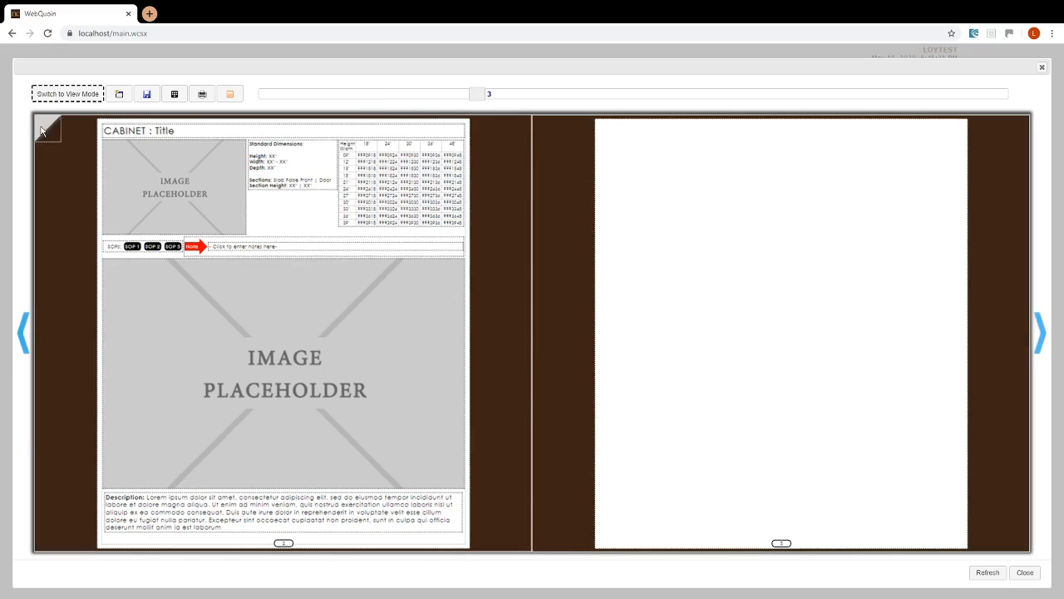
left_click_drag(53, 133, 277, 228)
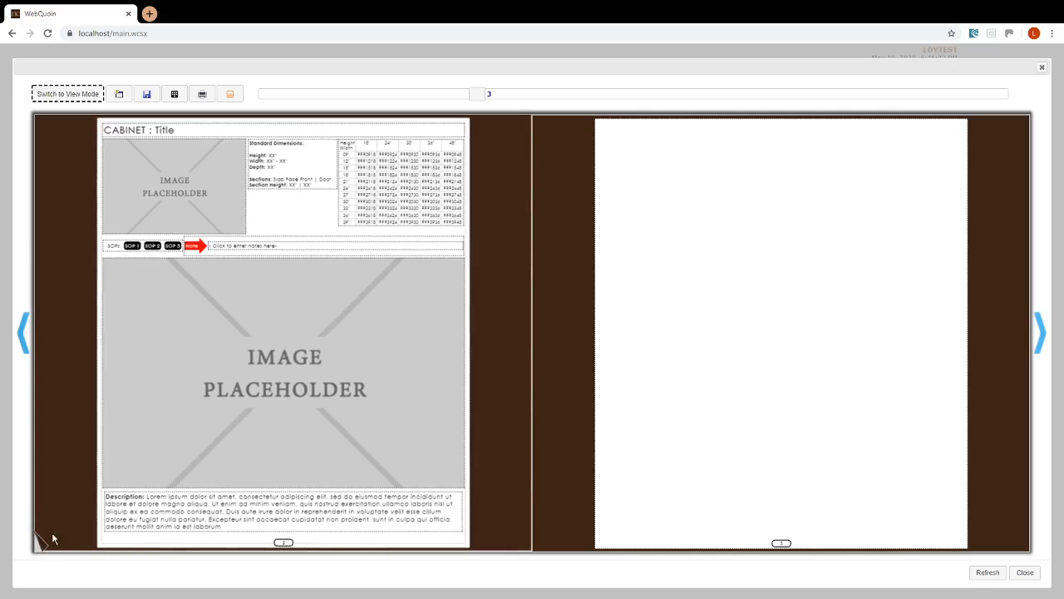
left_click_drag(50, 533, 991, 303)
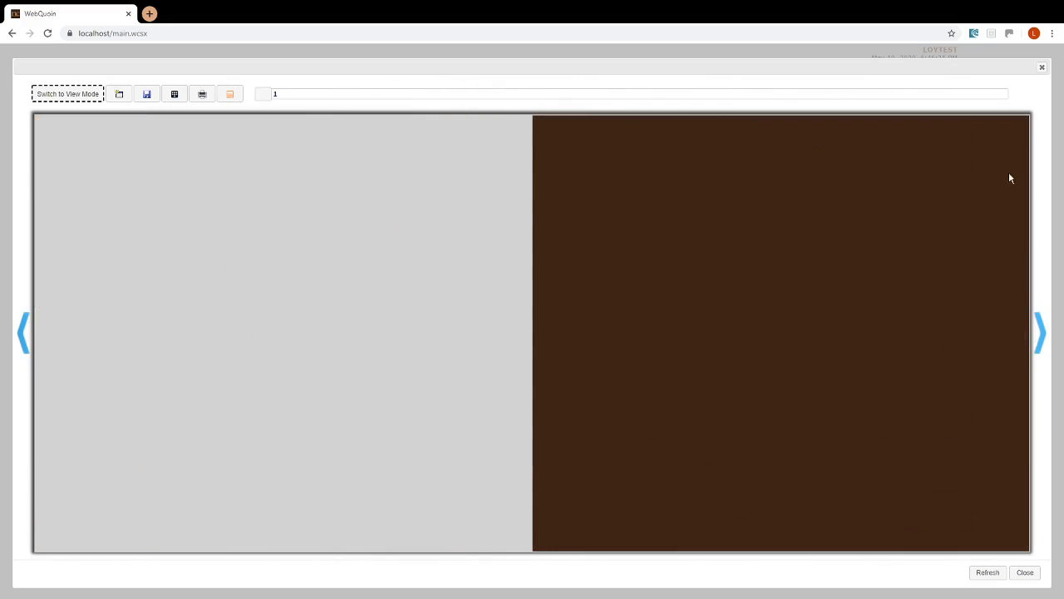
left_click_drag(1006, 126, 0, 167)
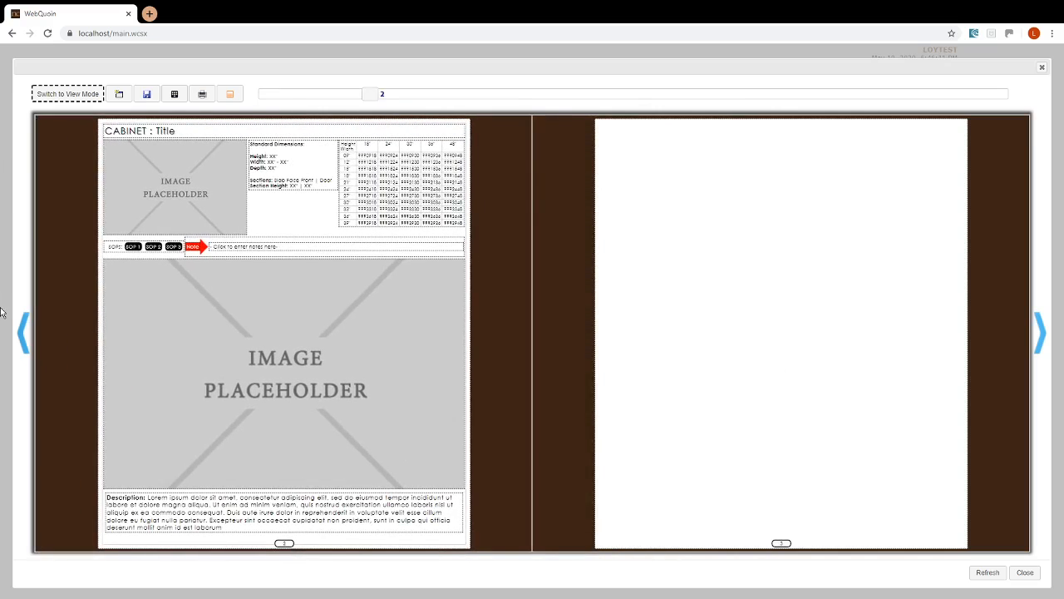
left_click(1050, 338)
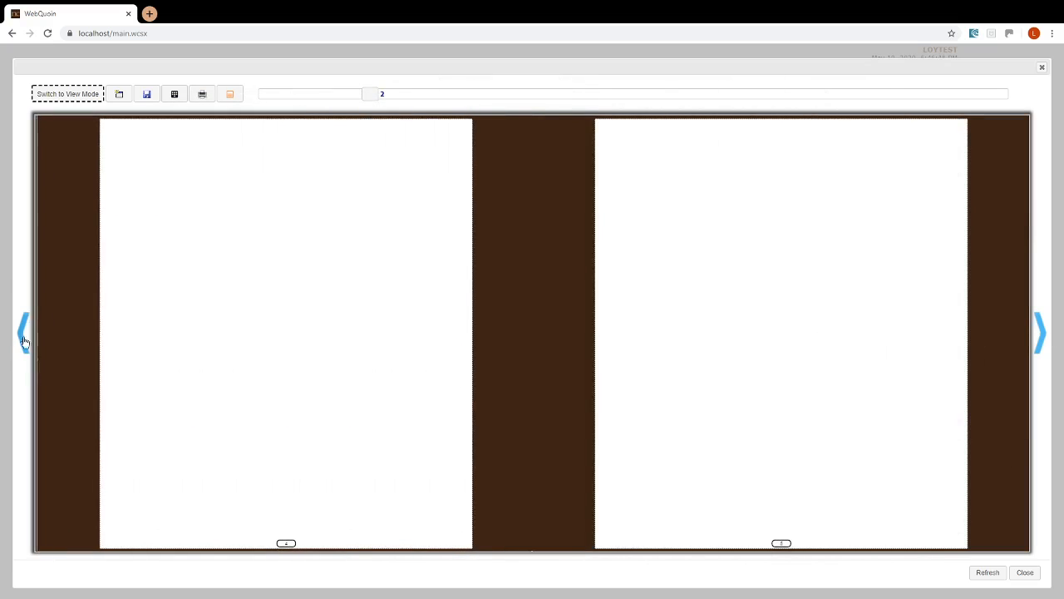
left_click(24, 340)
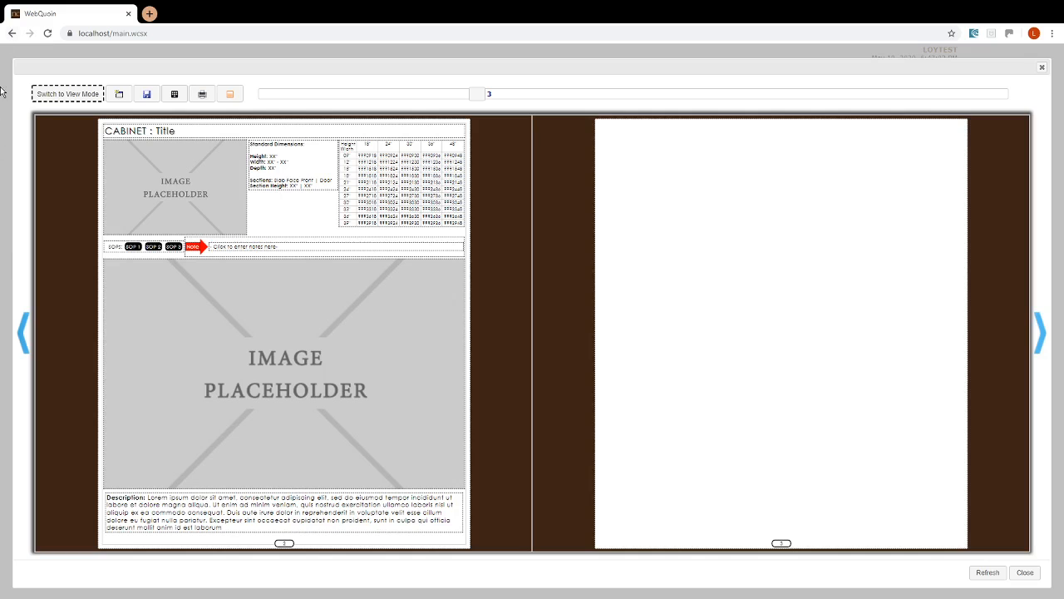
Replace the title text on page 2 with "BFD: Base Full Door" and apply it.
left_click(154, 137)
right_click(155, 135)
left_click(177, 144)
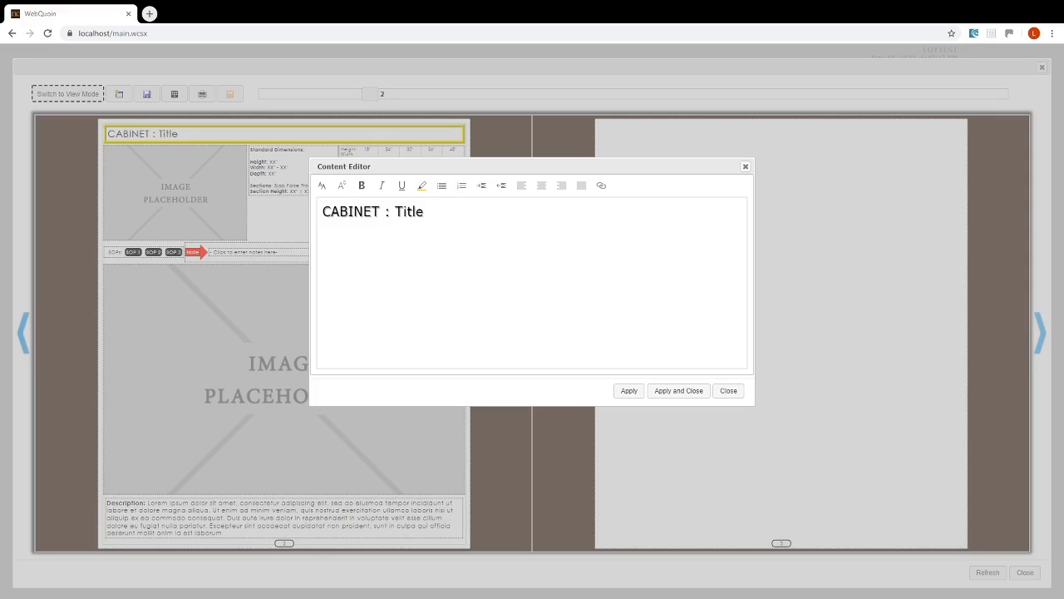
left_click_drag(430, 214, 302, 216)
type("BFD: Base Full Door")
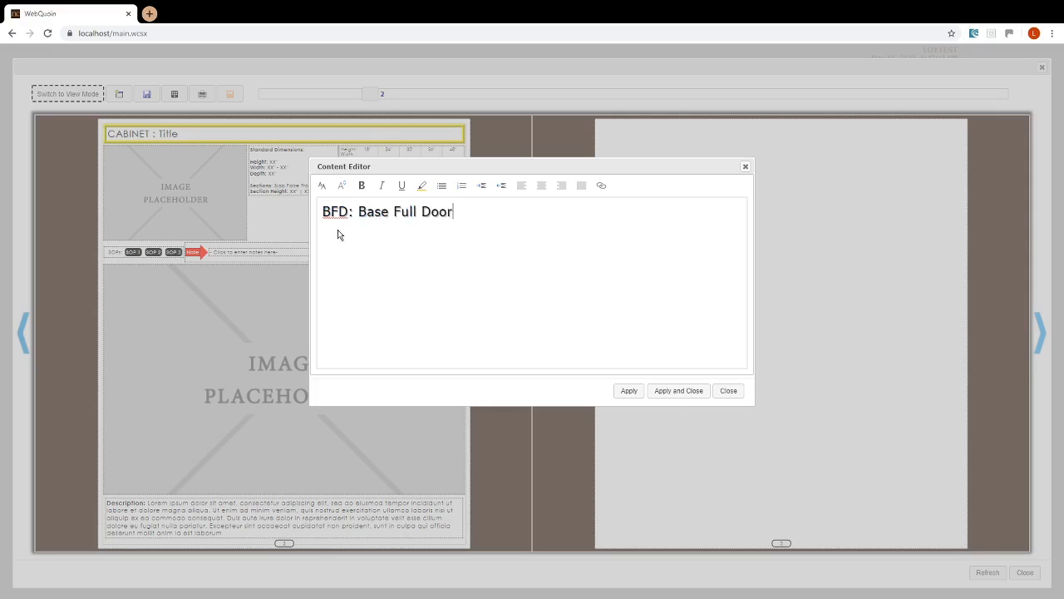
left_click(677, 398)
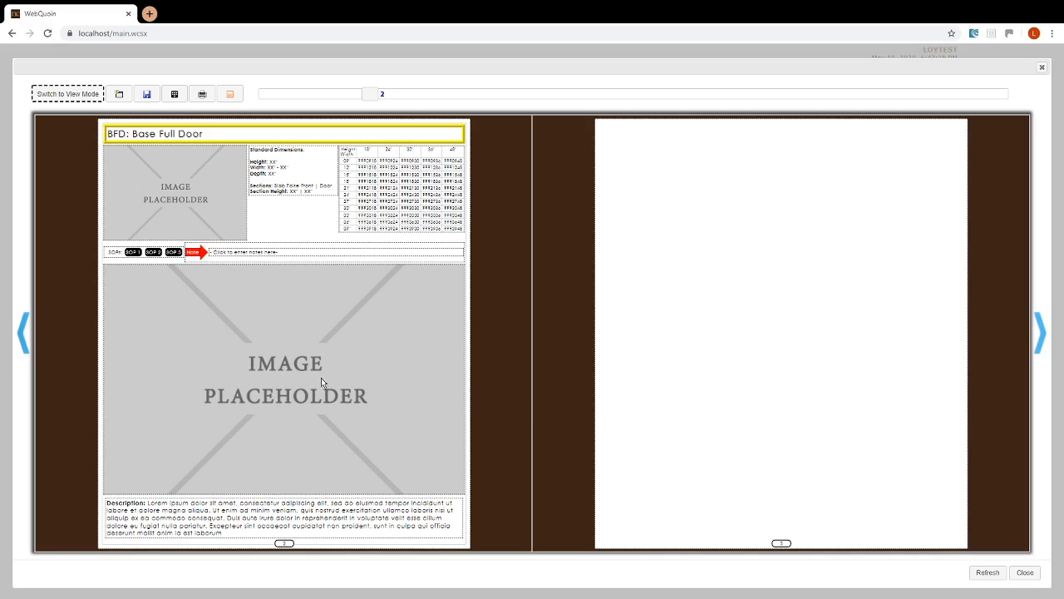
Replace the small image placeholder beside the dimensions text with bfd.jpg from the Cabinets image category, at default size.
right_click(185, 206)
left_click(197, 198)
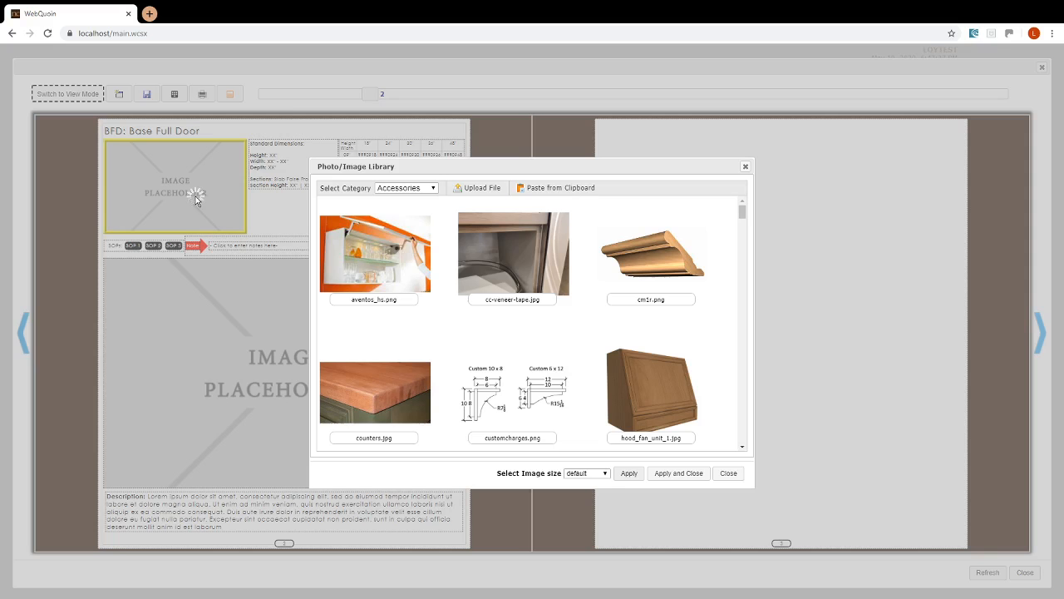
left_click(399, 190)
left_click(399, 211)
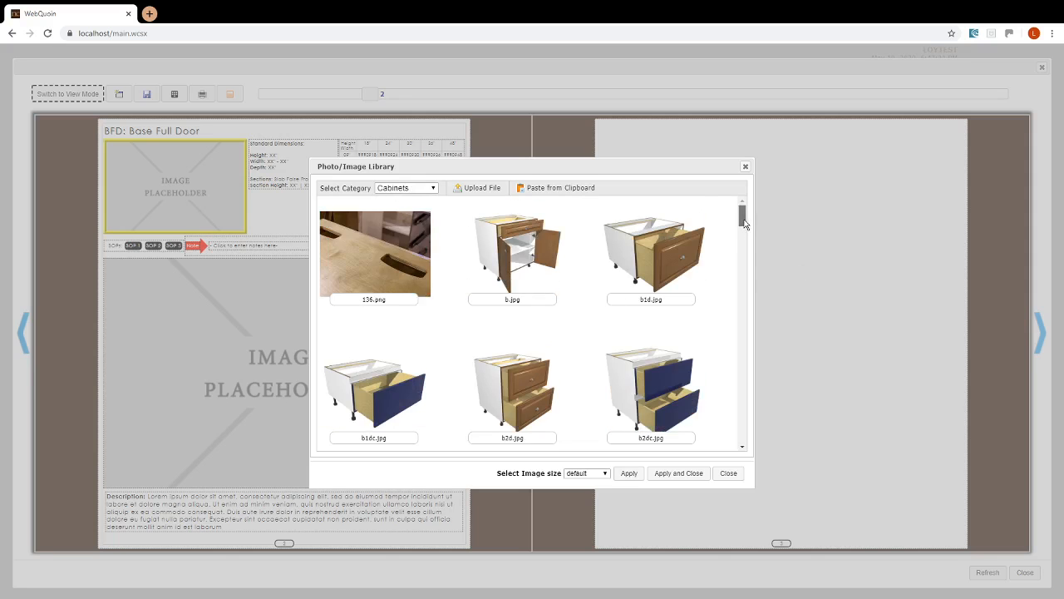
left_click_drag(745, 224, 746, 267)
left_click(527, 346)
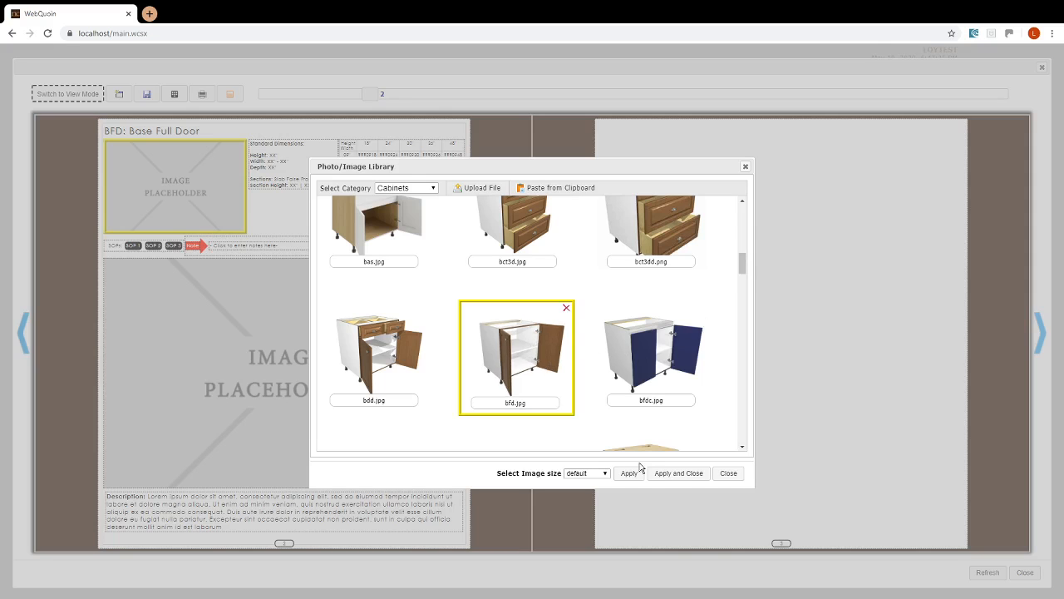
left_click(665, 473)
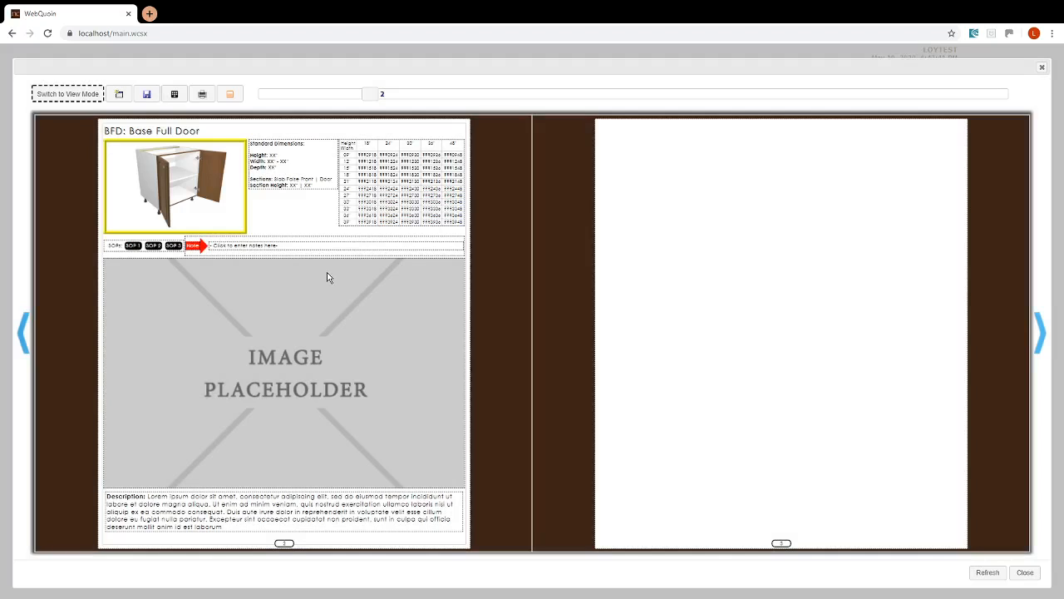
Delete the Standard Dimensions text element from page 2.
right_click(298, 159)
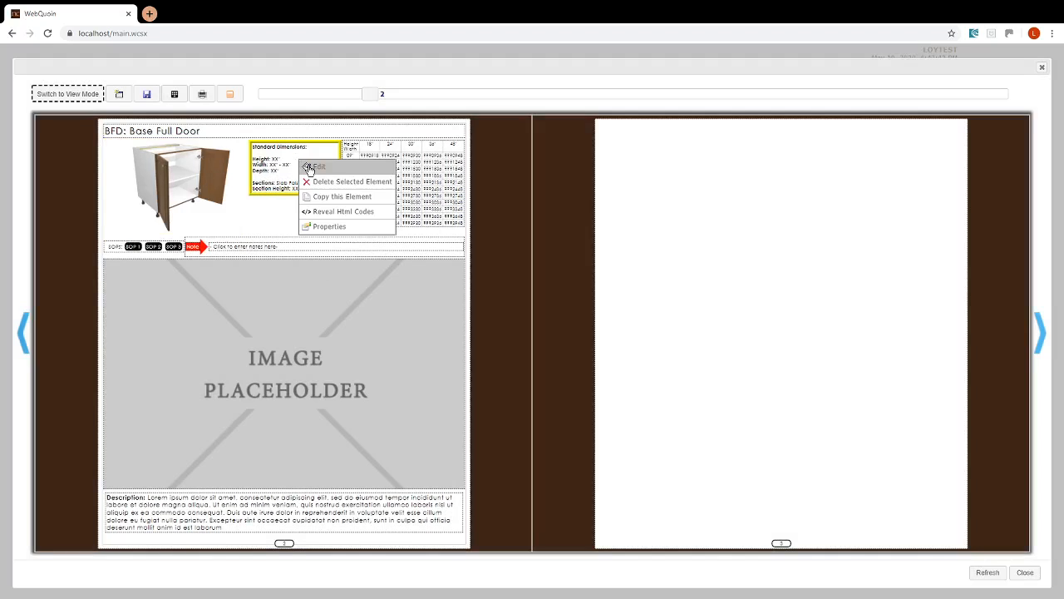
left_click(318, 182)
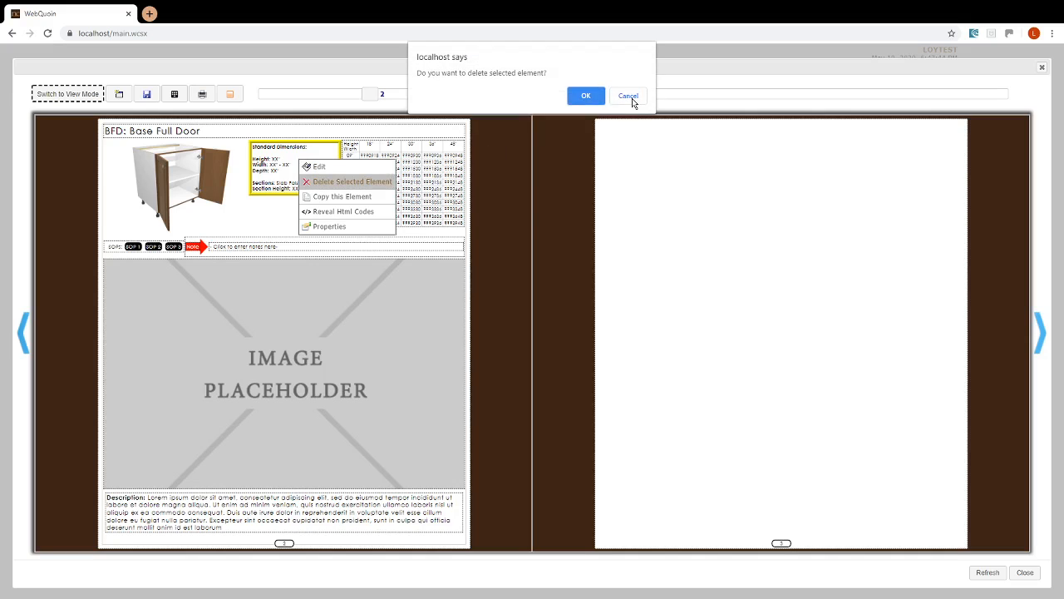
left_click(587, 96)
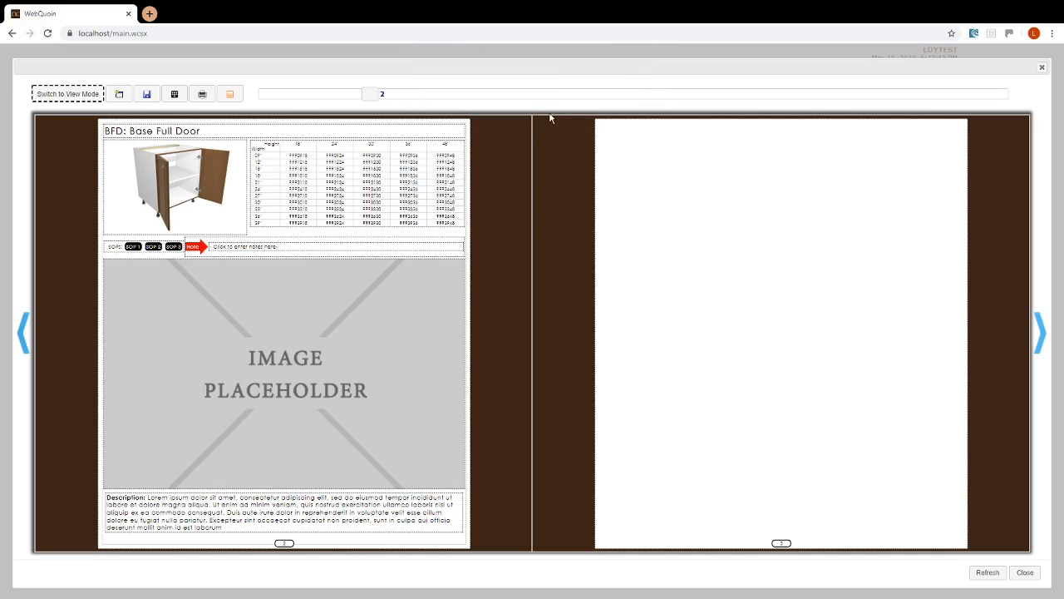
Set the height and width table's category type to Base Cabinet [B] and its category to the BFD cabinet.
right_click(367, 204)
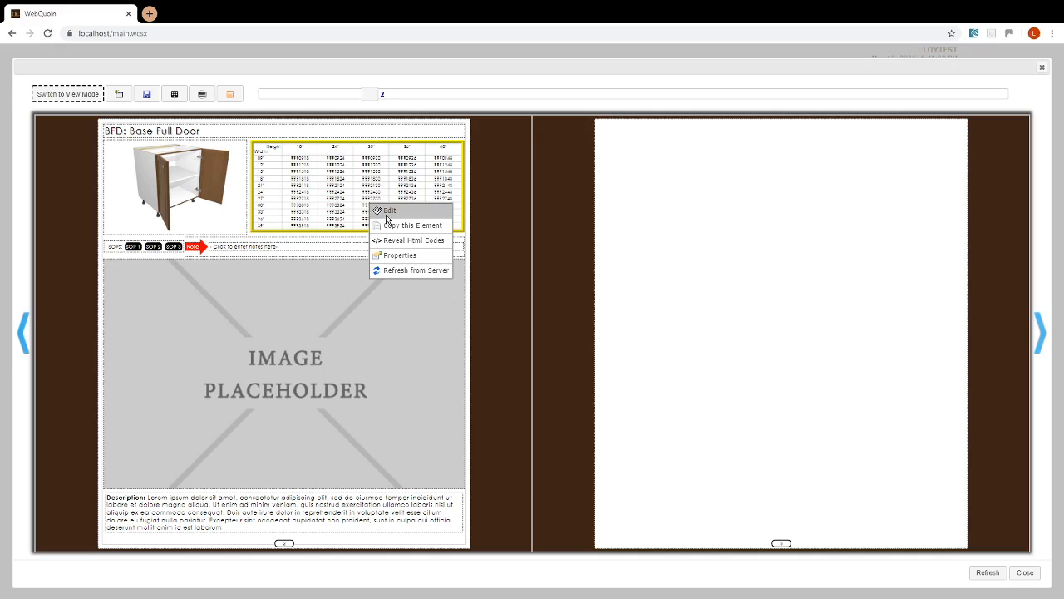
left_click(387, 210)
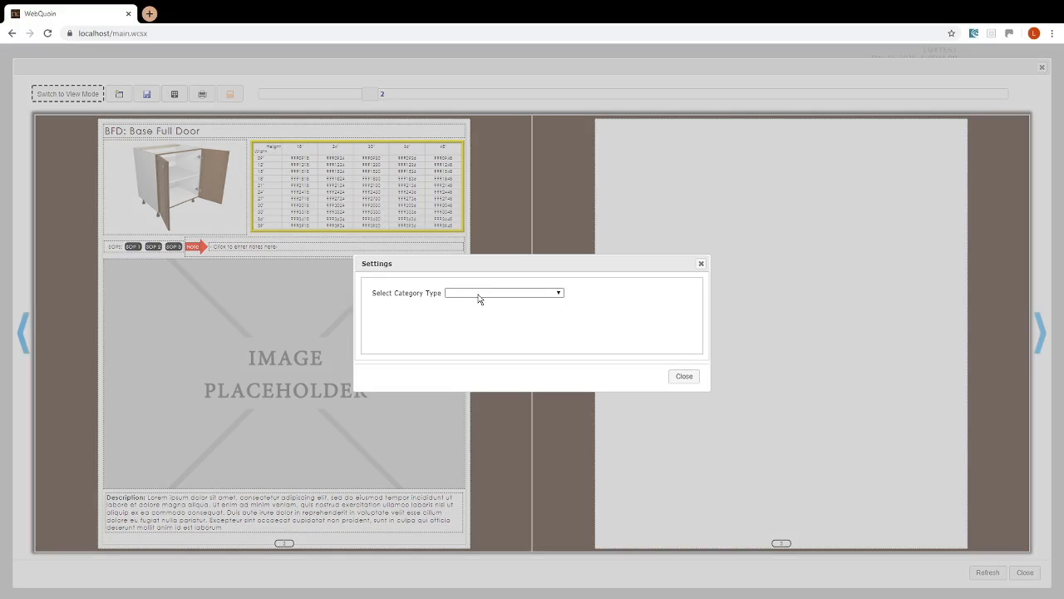
left_click(481, 318)
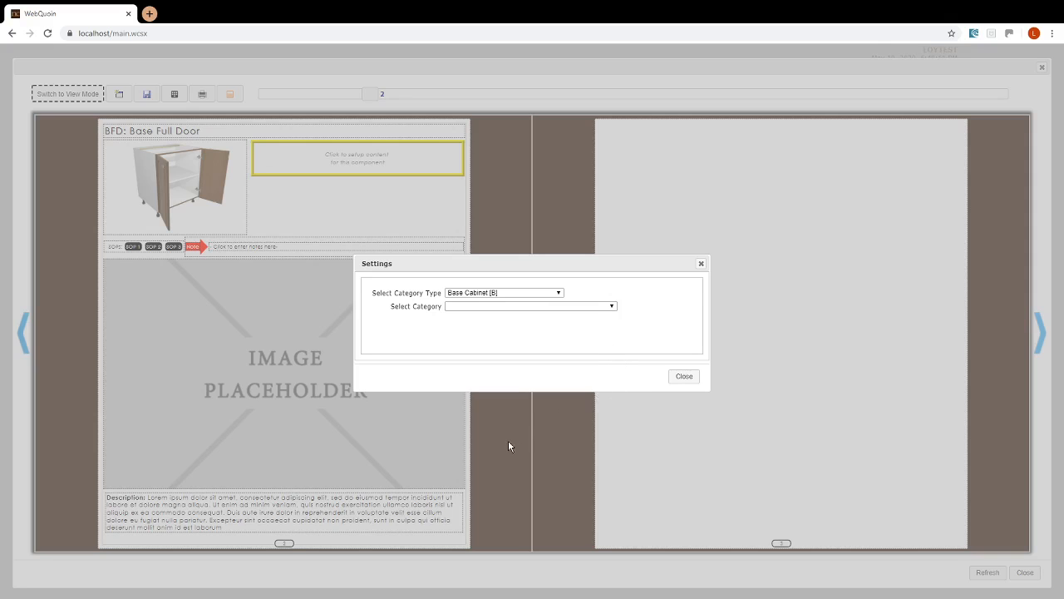
left_click(685, 376)
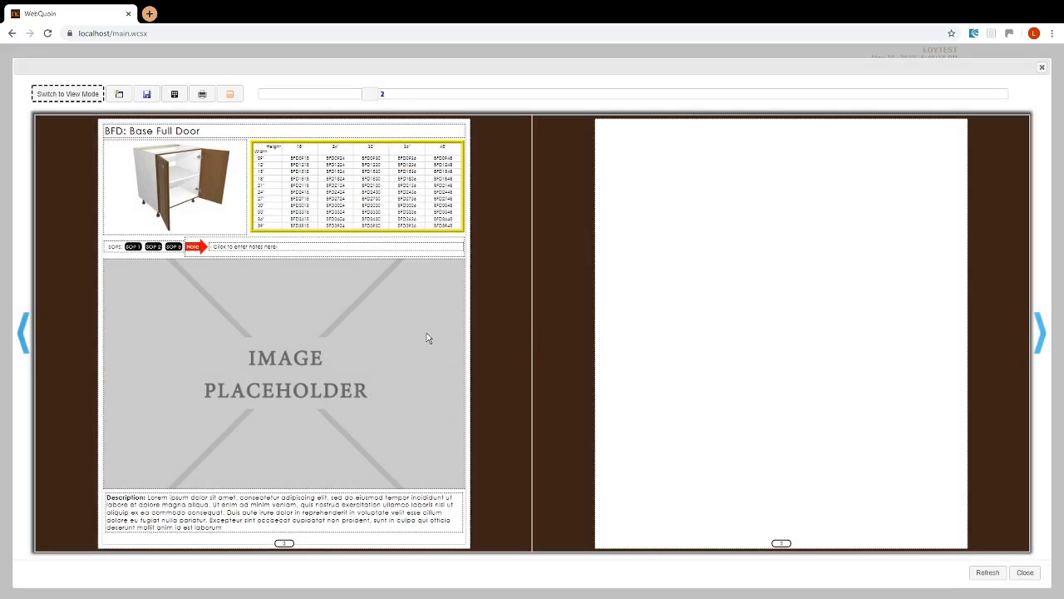
scroll(330, 188, "up", 4)
scroll(331, 192, "down", 4)
Delete the SOPs element and the red-arrow Note element beneath the cabinet picture.
right_click(108, 247)
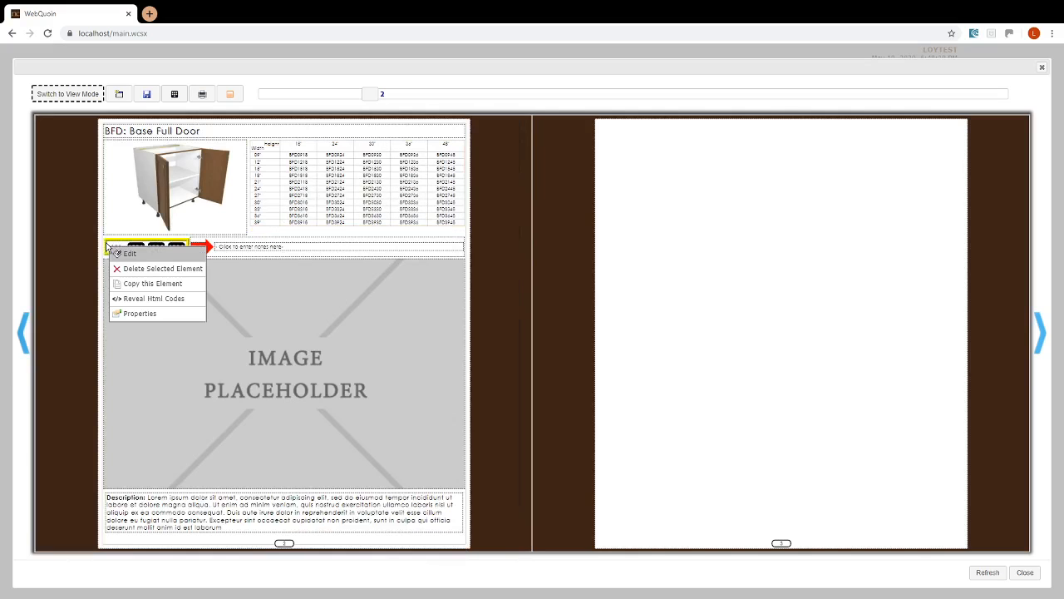
left_click(145, 269)
left_click(575, 99)
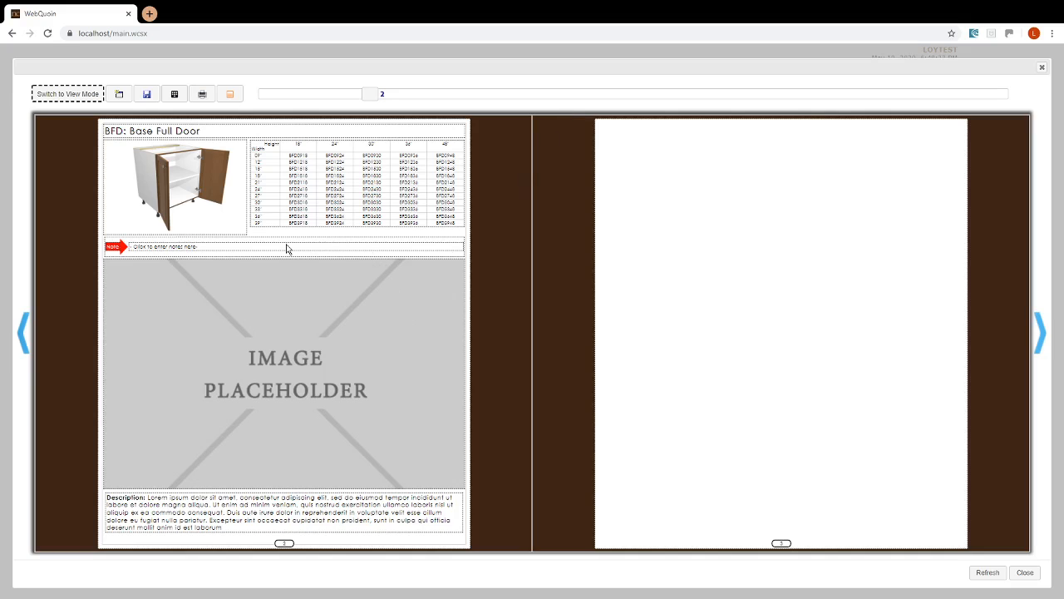
right_click(124, 244)
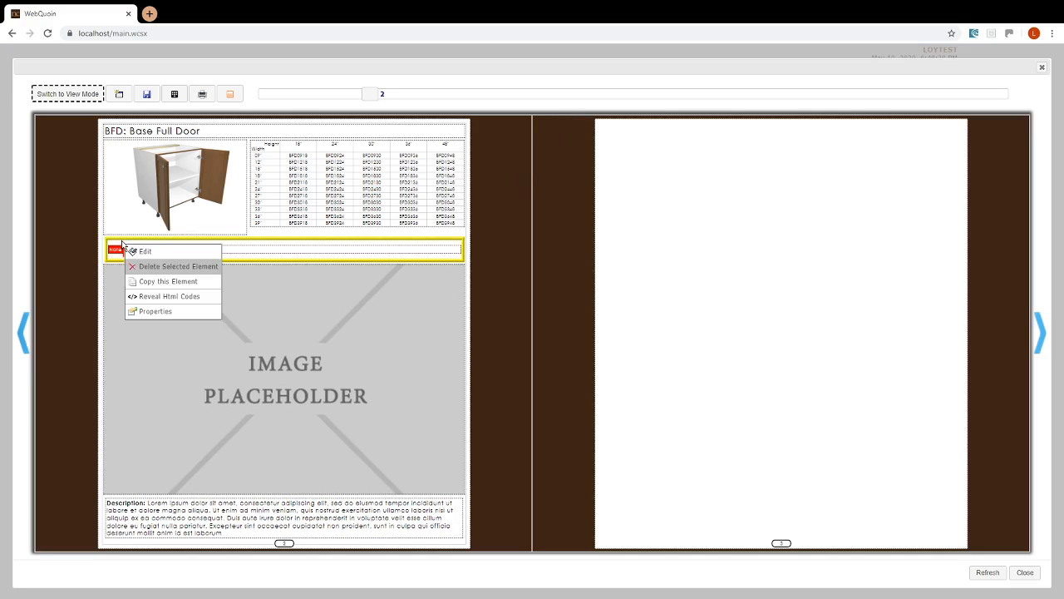
left_click(156, 270)
left_click(582, 96)
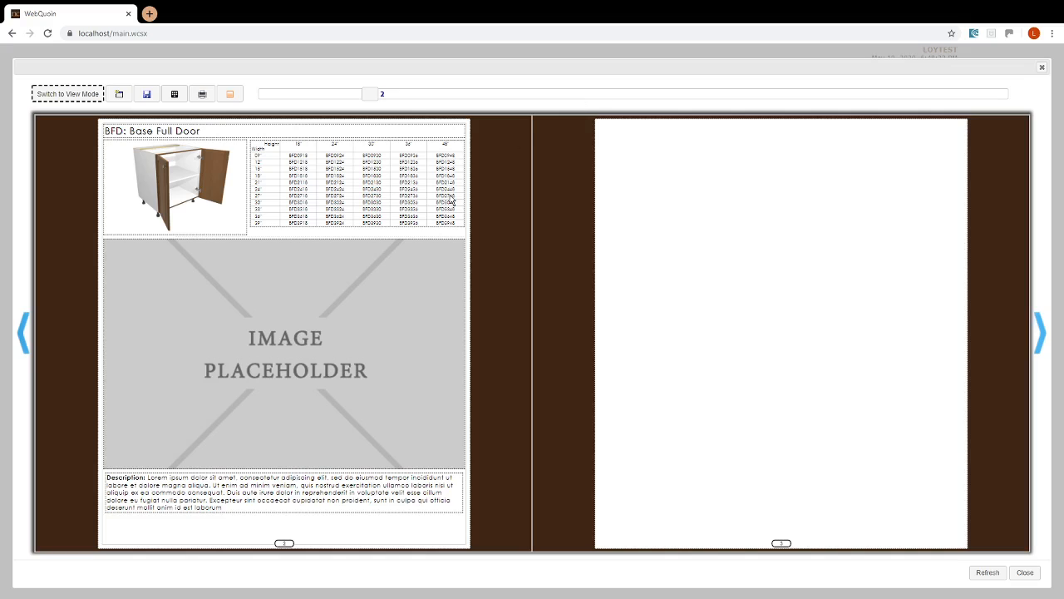
Replace the large image placeholder with the bfd.jpg drawing from the Drawings image category, at default size.
right_click(304, 323)
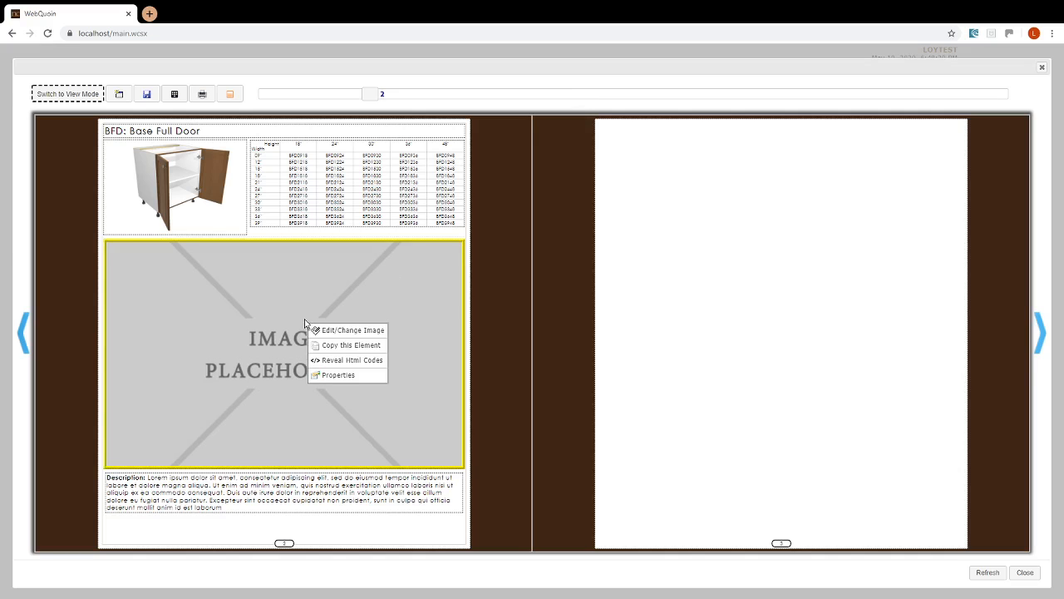
left_click(344, 330)
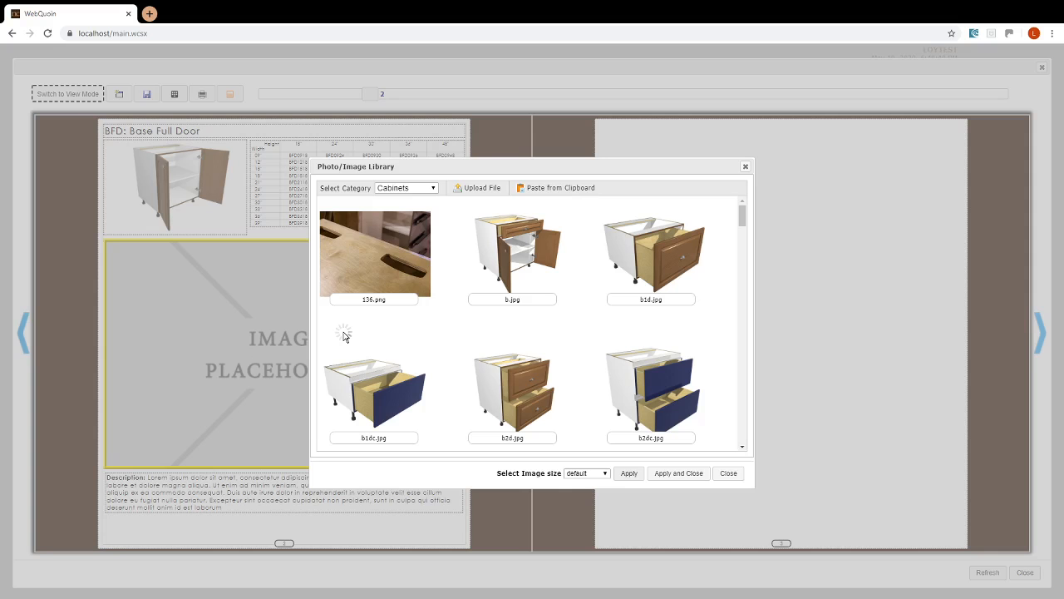
left_click(416, 188)
left_click(410, 237)
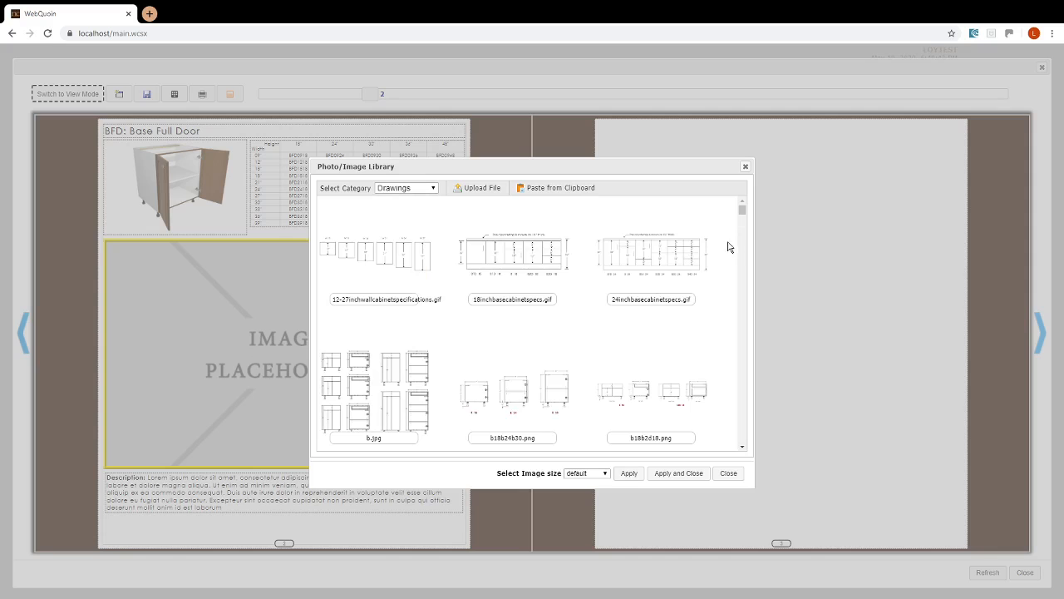
scroll(691, 292, "down", 5)
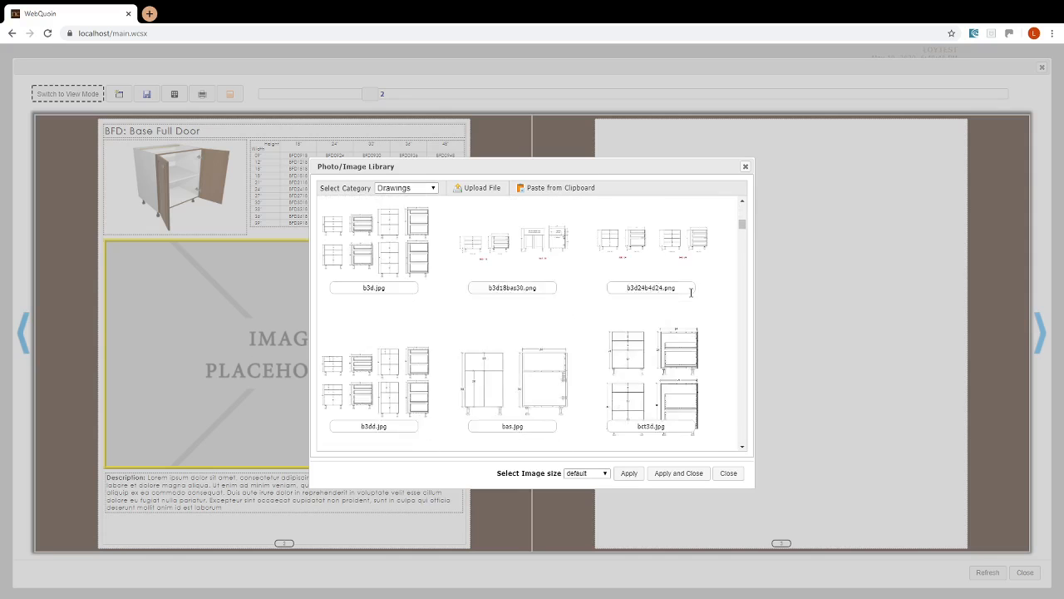
scroll(692, 292, "down", 4)
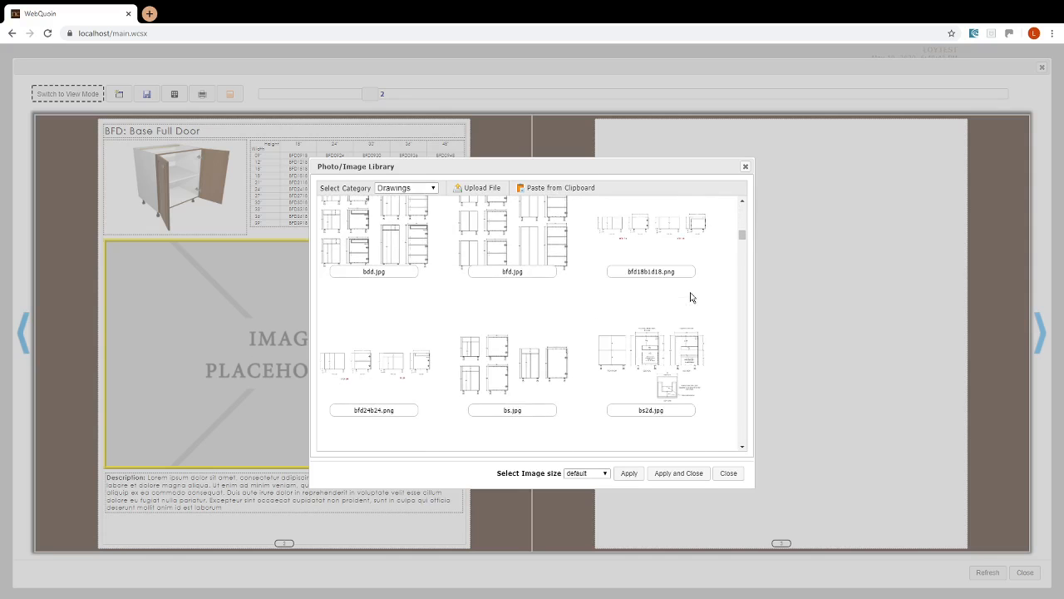
left_click(517, 273)
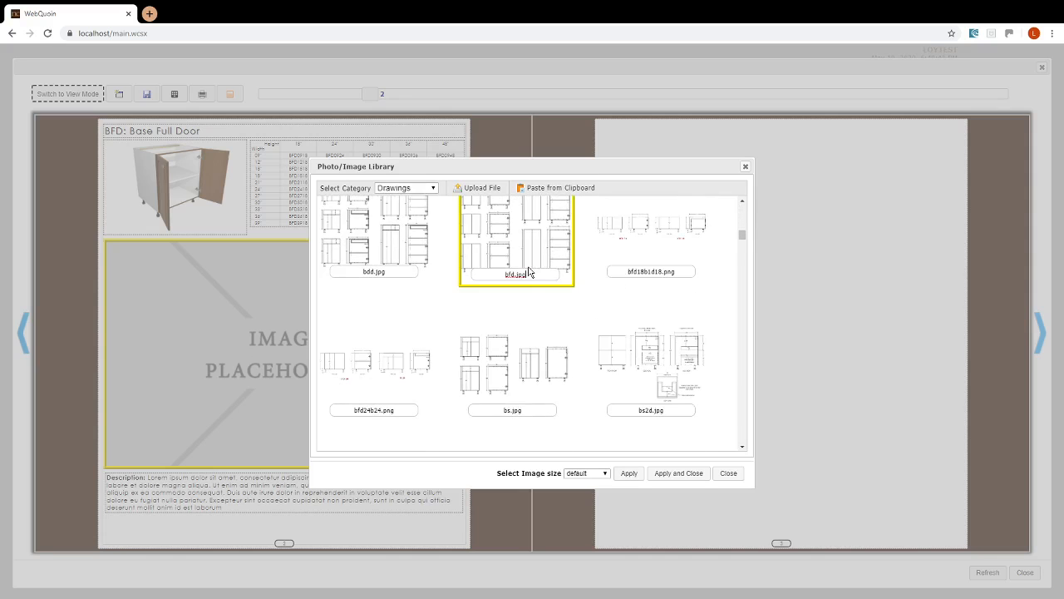
left_click(674, 476)
left_click(668, 473)
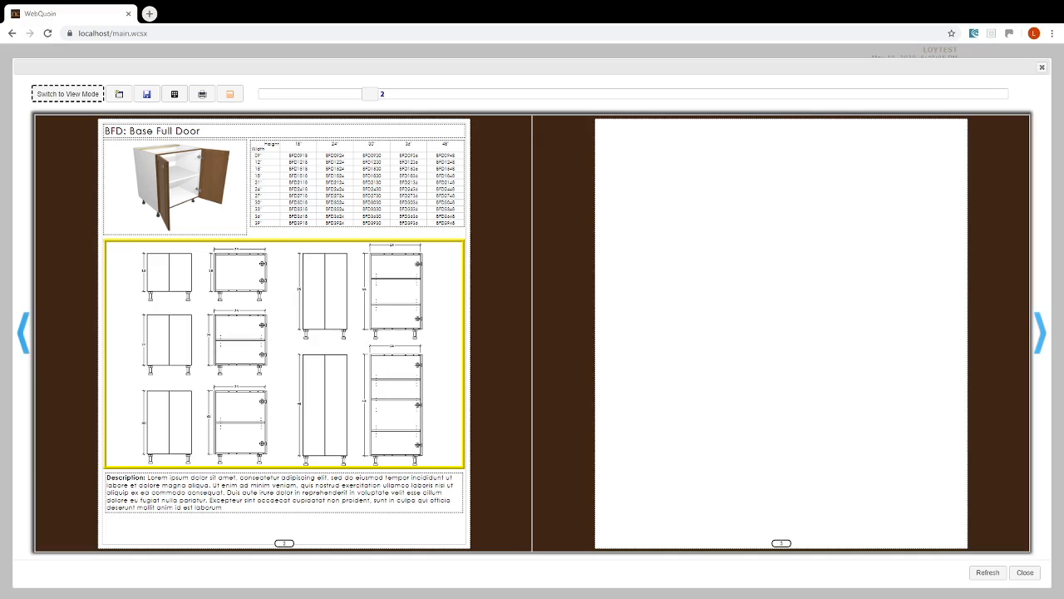
Replace the placeholder description below the drawings with the full door cabinet's hinge, two-door default, code CC-D6 and spec image notes, with "Description:" in bold.
right_click(199, 493)
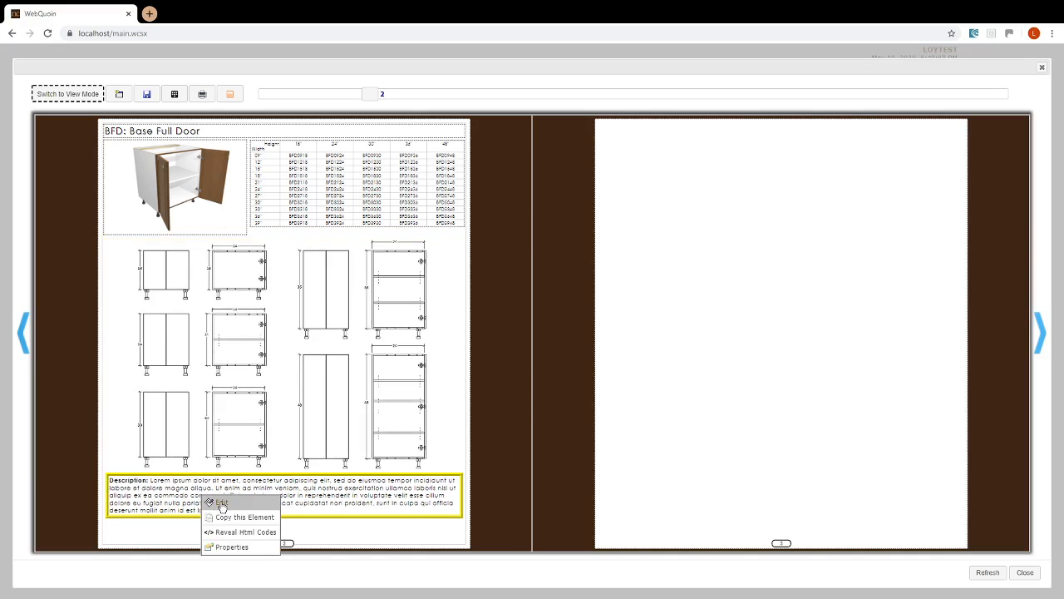
left_click(220, 503)
left_click_drag(653, 299, 378, 253)
type("Description: Full door cabinet. Specify Left or Right hinge (for one door) or both hinges (for two doors). Default for units wider than 24\" is to have two doors. To reconfigure cabinets away from standard, use code CC-D6. See spec image above for standard cabinet dimensions and specs.")
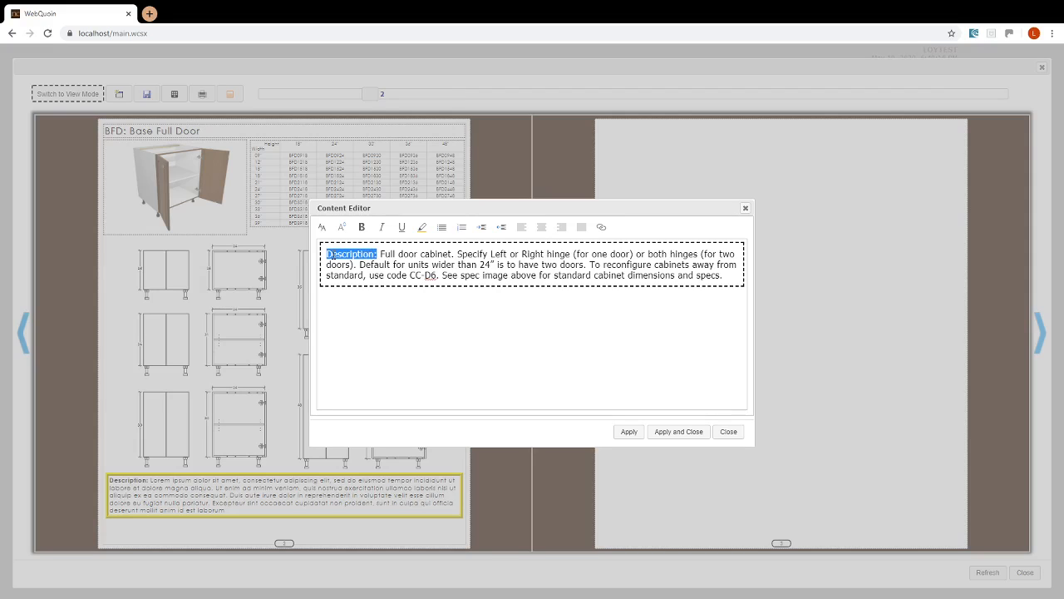
key("ctrl+b")
left_click(328, 255)
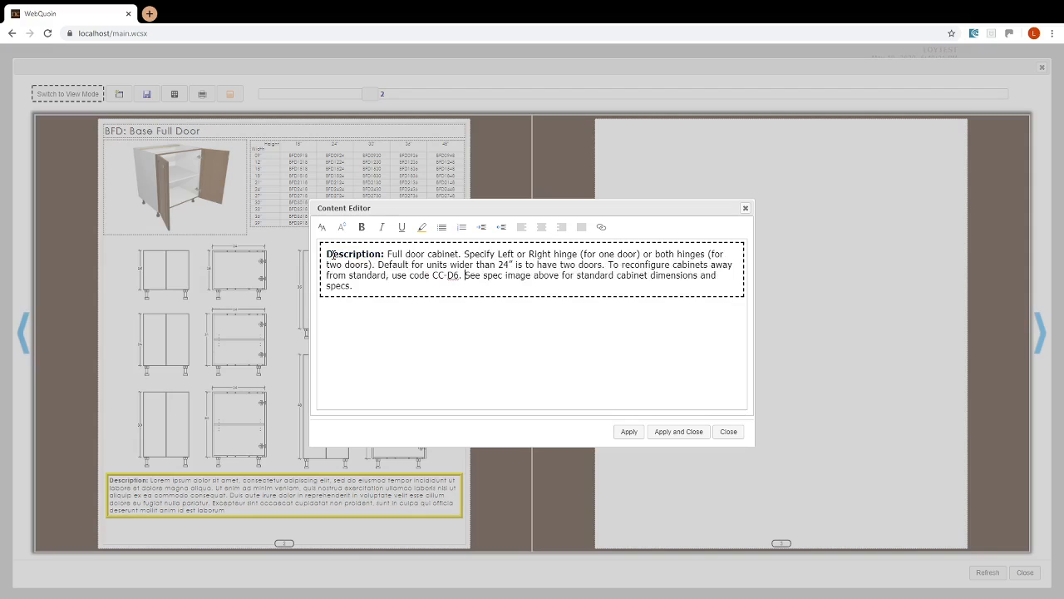
Put the "See spec image above for standard cabinet dimensions and specs." sentence in its own paragraph after a blank line and apply the description.
left_click(464, 275)
key("Return")
key("Return")
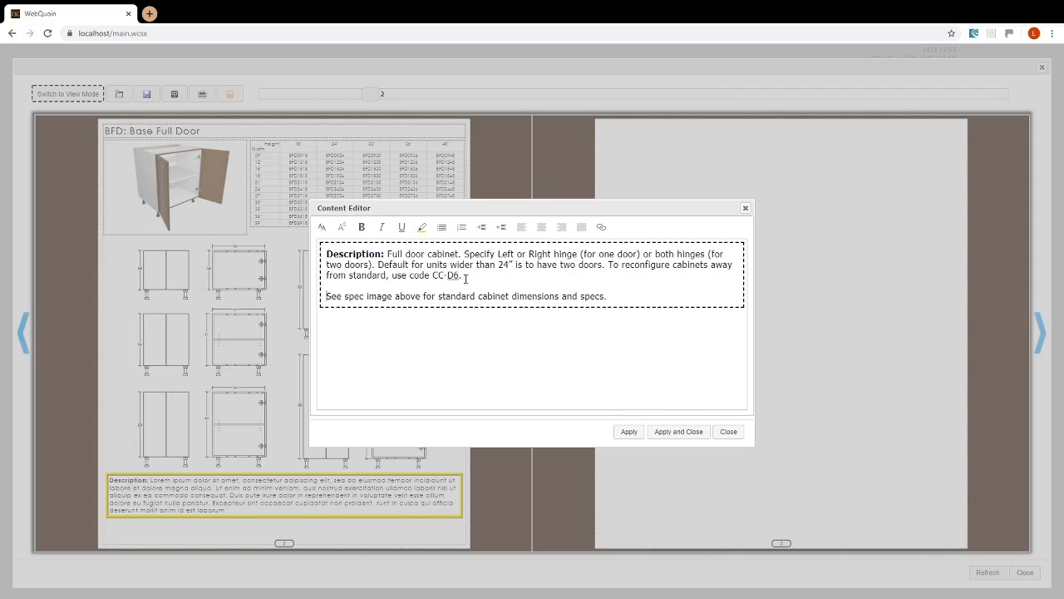
left_click(679, 430)
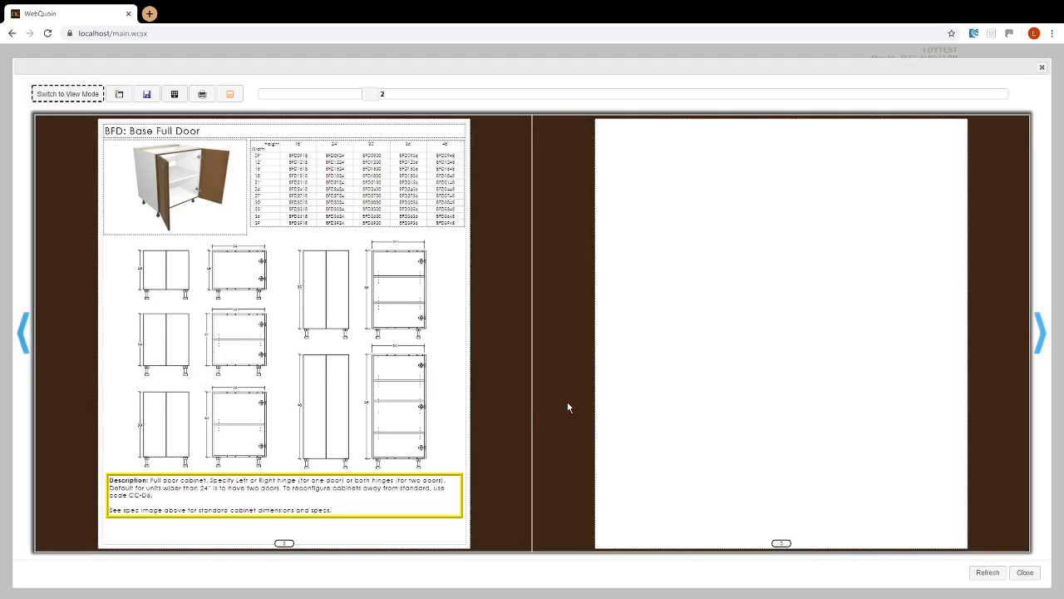
Save the edited catalog book, switch it to view mode and close it.
left_click(148, 96)
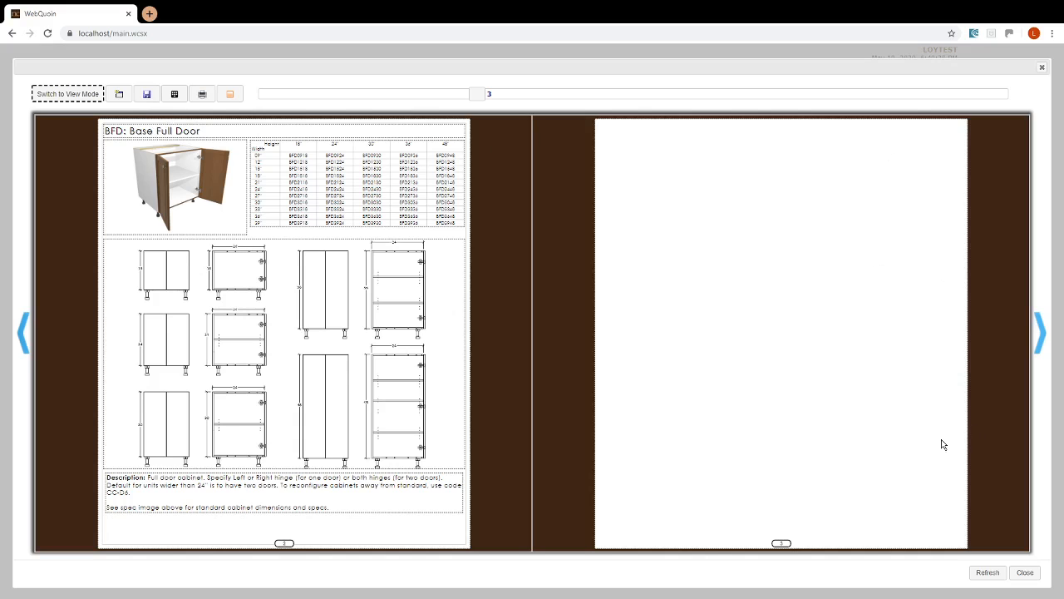
left_click(94, 96)
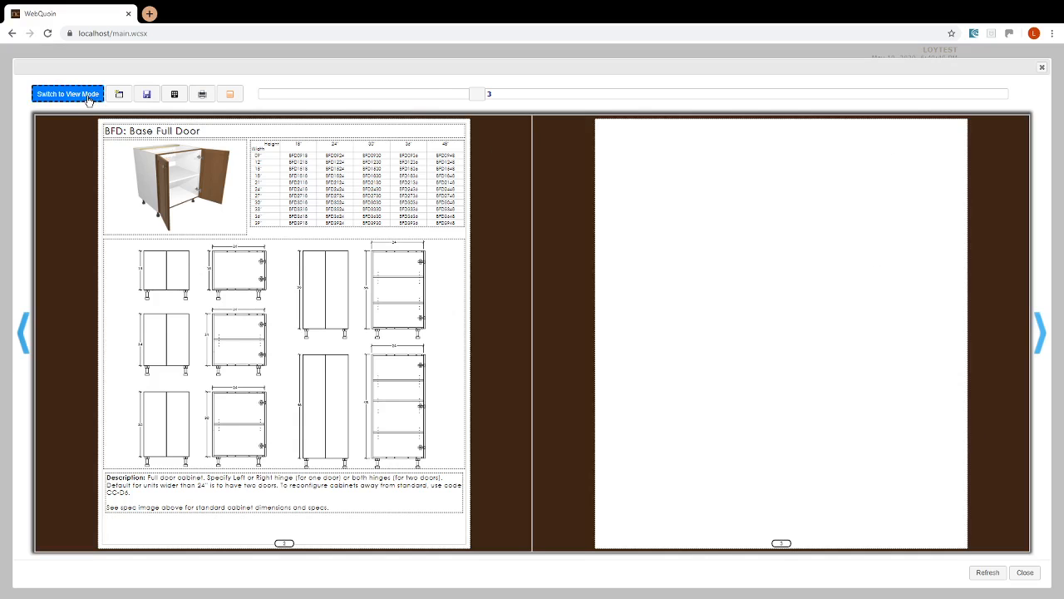
left_click(1025, 574)
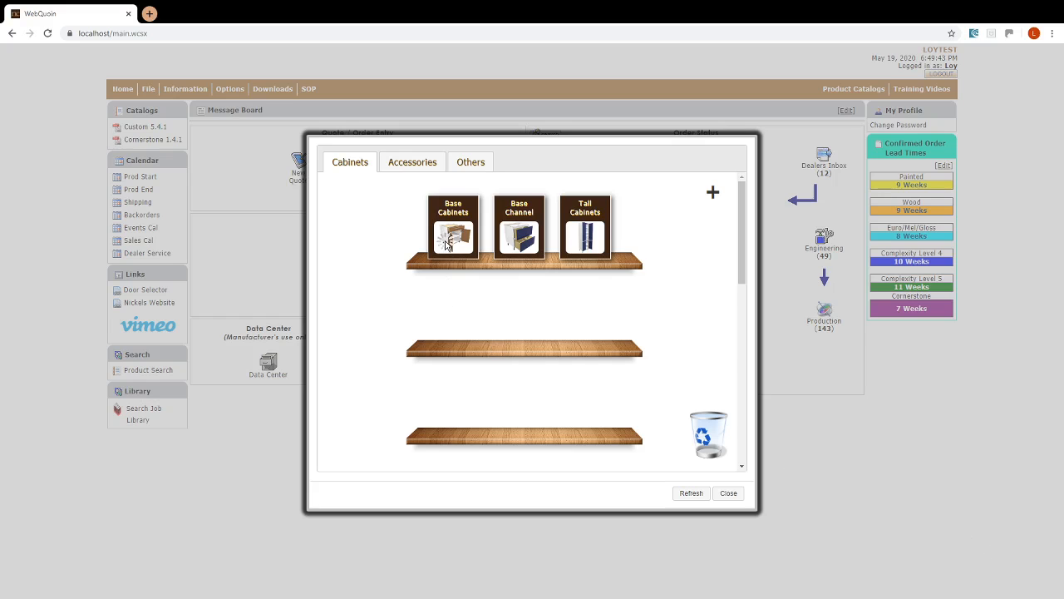
Reopen the Base Cabinets book from the shelf, check its Base Full Door page and cover, and close the book and the catalog shelf.
left_click(446, 245)
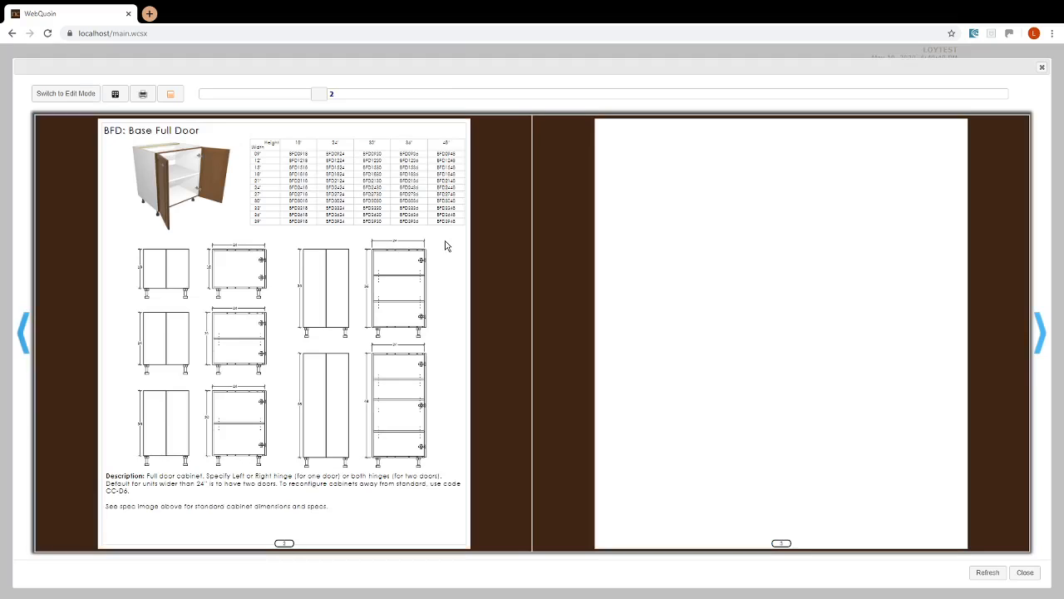
left_click(25, 336)
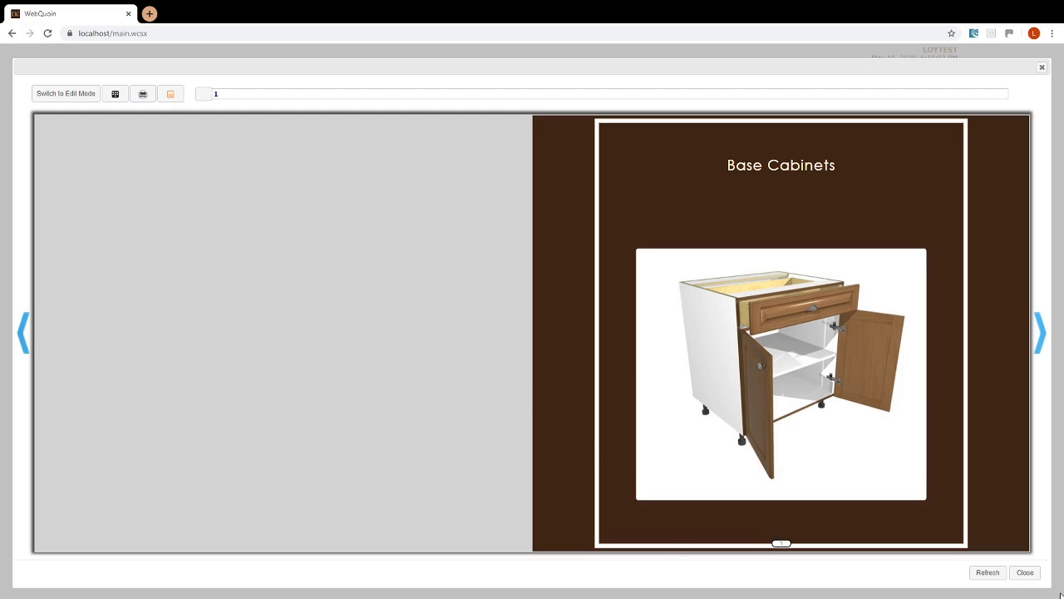
left_click(1028, 576)
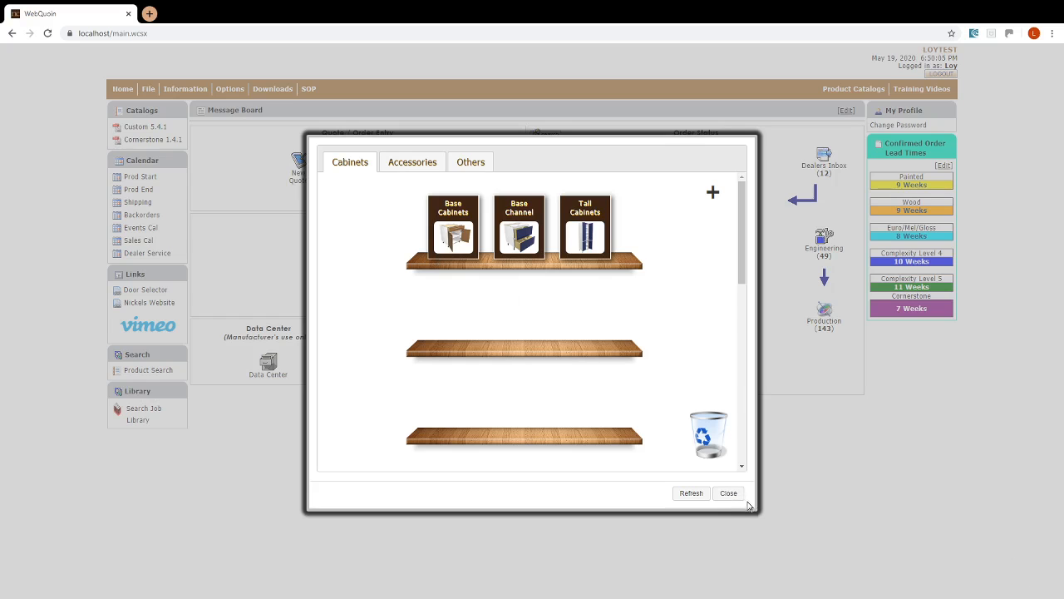
left_click(729, 491)
Open the existing job from the job list and show the catalog page for its BFD0924 - L item.
left_click(340, 164)
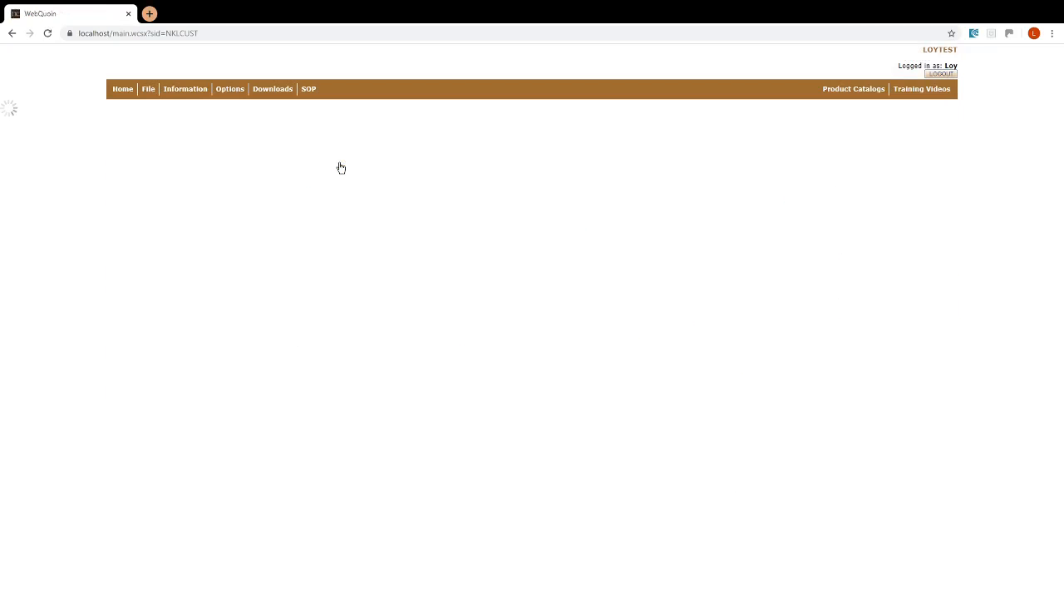
double_click(371, 160)
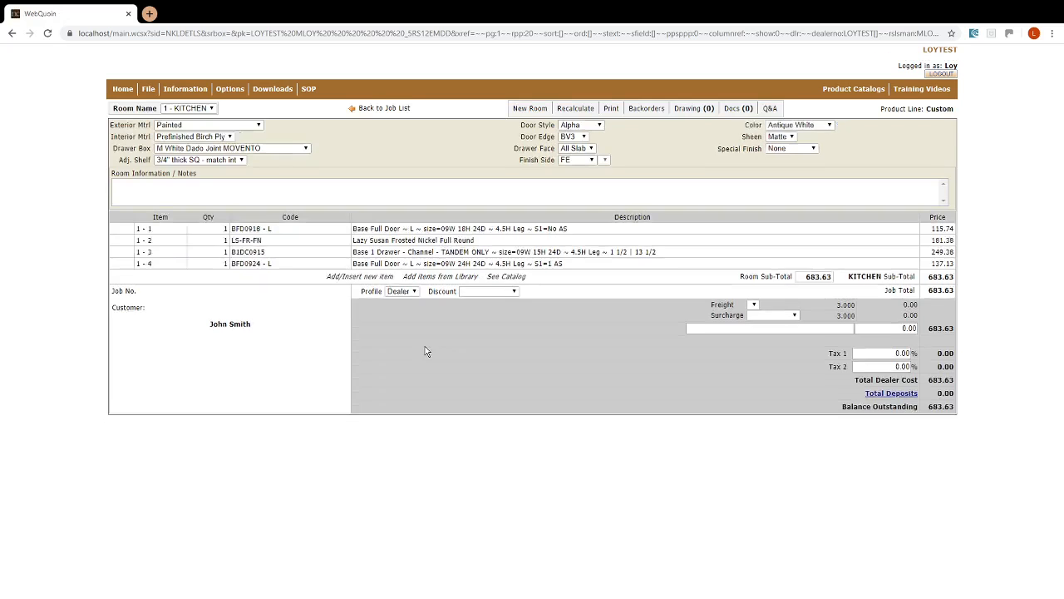
right_click(384, 270)
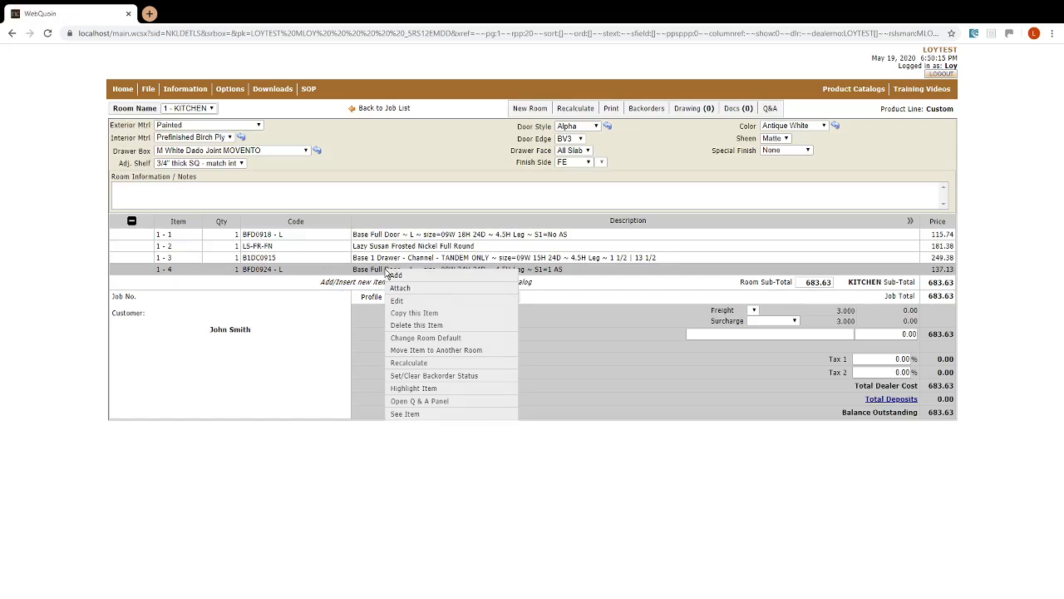
left_click(414, 416)
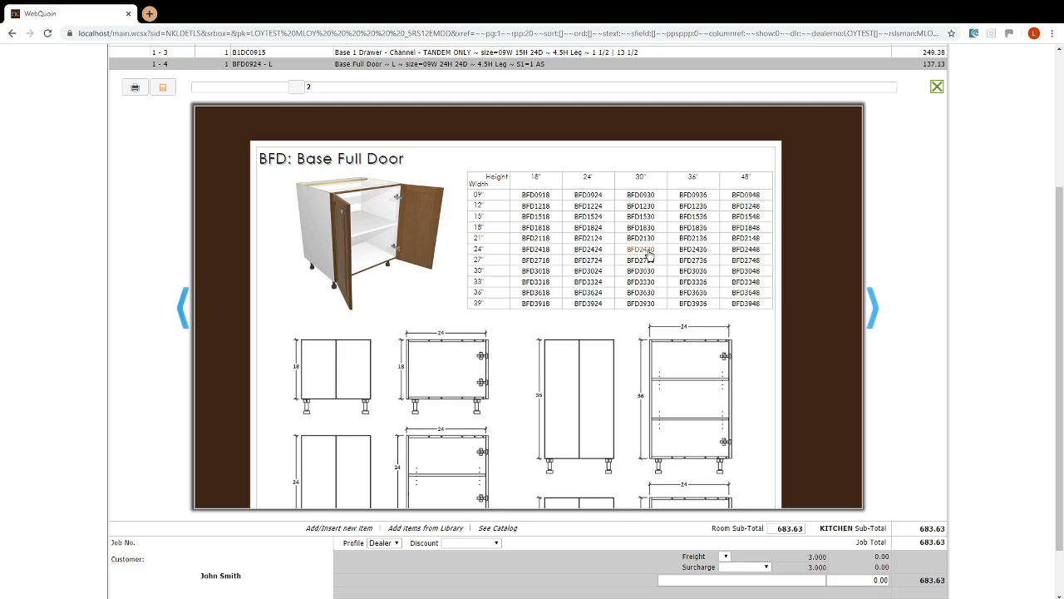
Add cabinet BFD2430 from the catalog page's size table to the job, save the item and close the item entry form.
left_click(648, 253)
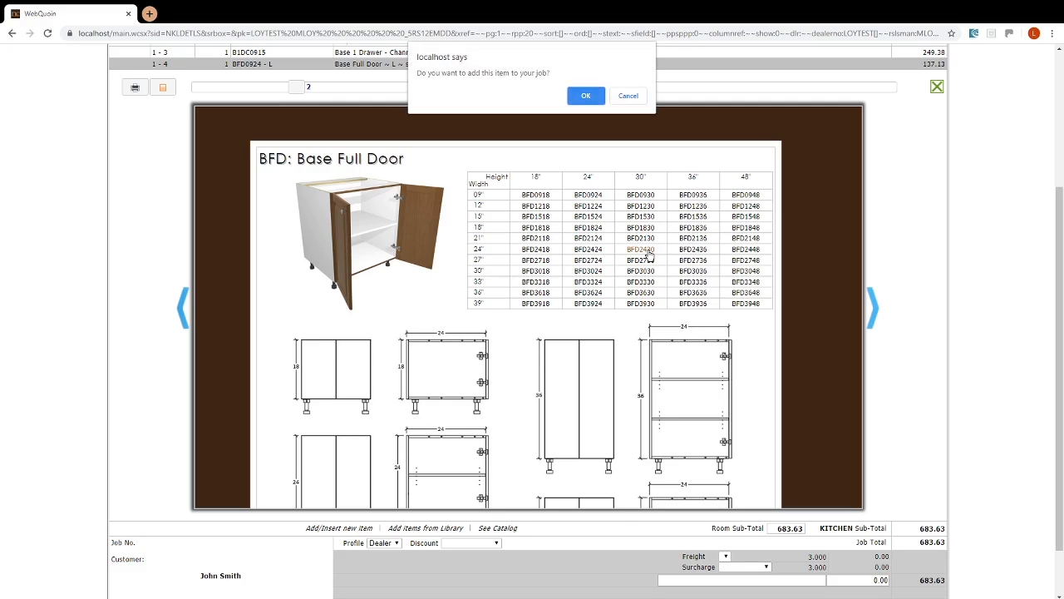
left_click(587, 97)
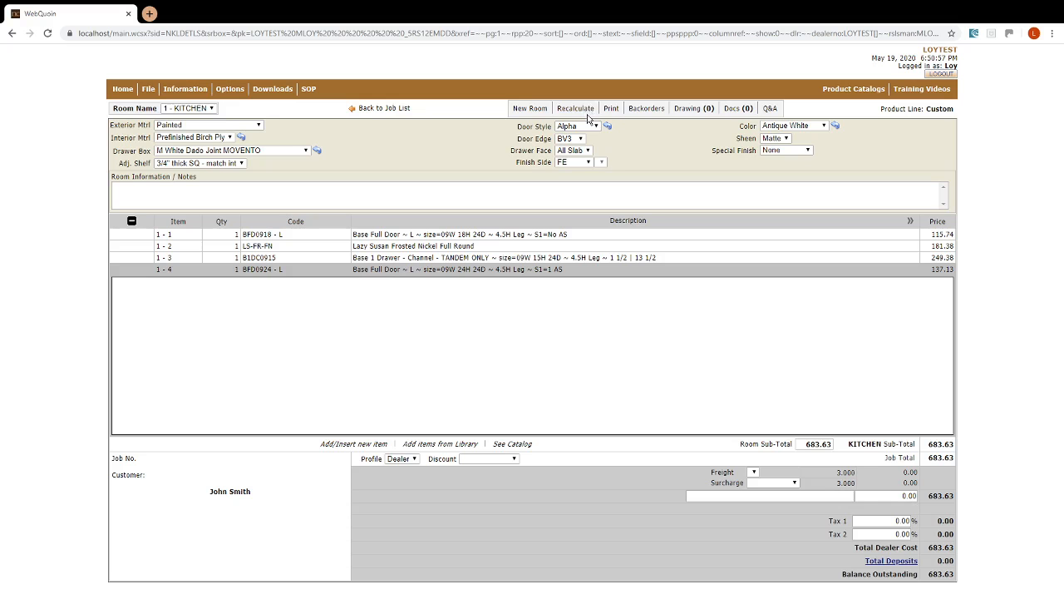
left_click(259, 397)
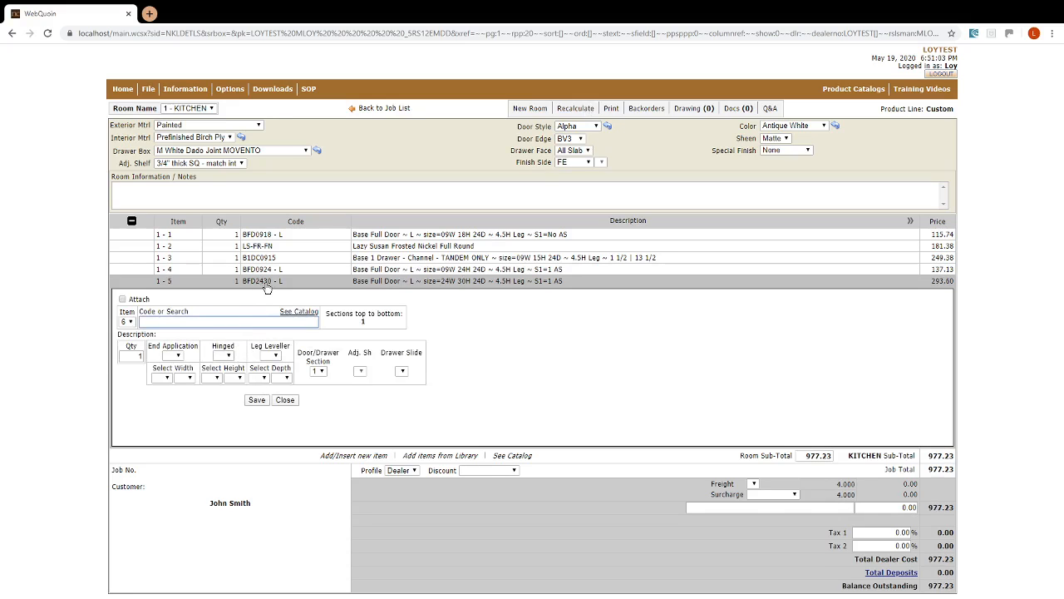
left_click(287, 400)
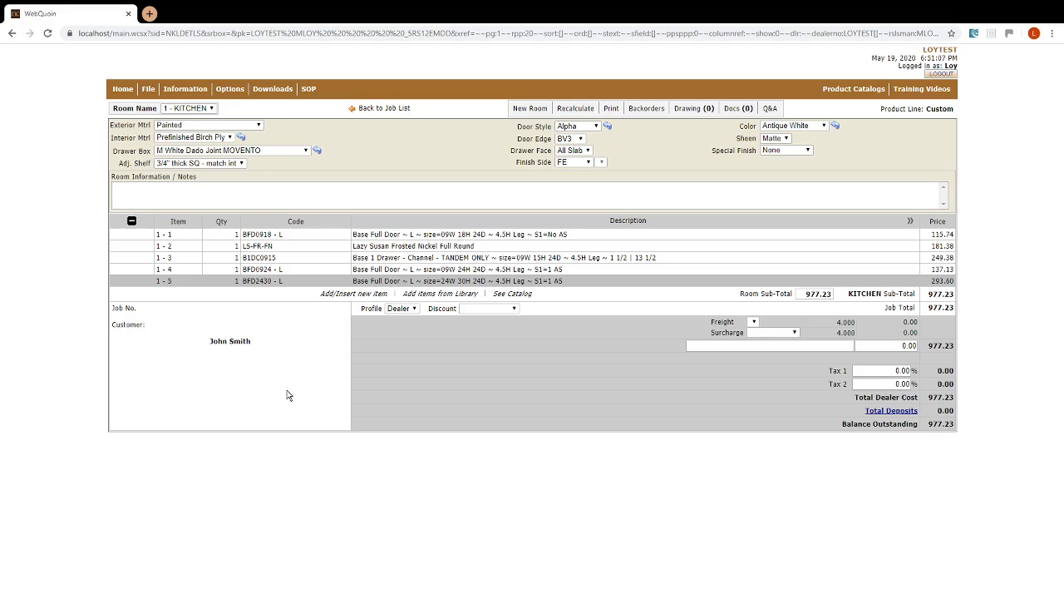
Show the catalog page for the BFD2430 - L item and look through the Base Full Door page and the Base Cabinets cover.
right_click(286, 282)
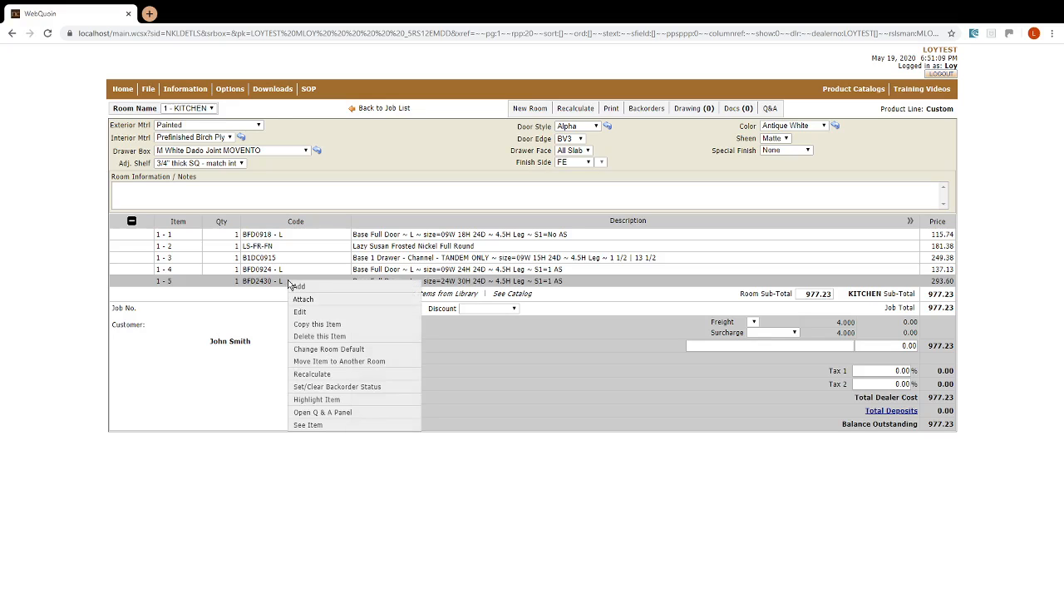
left_click(315, 425)
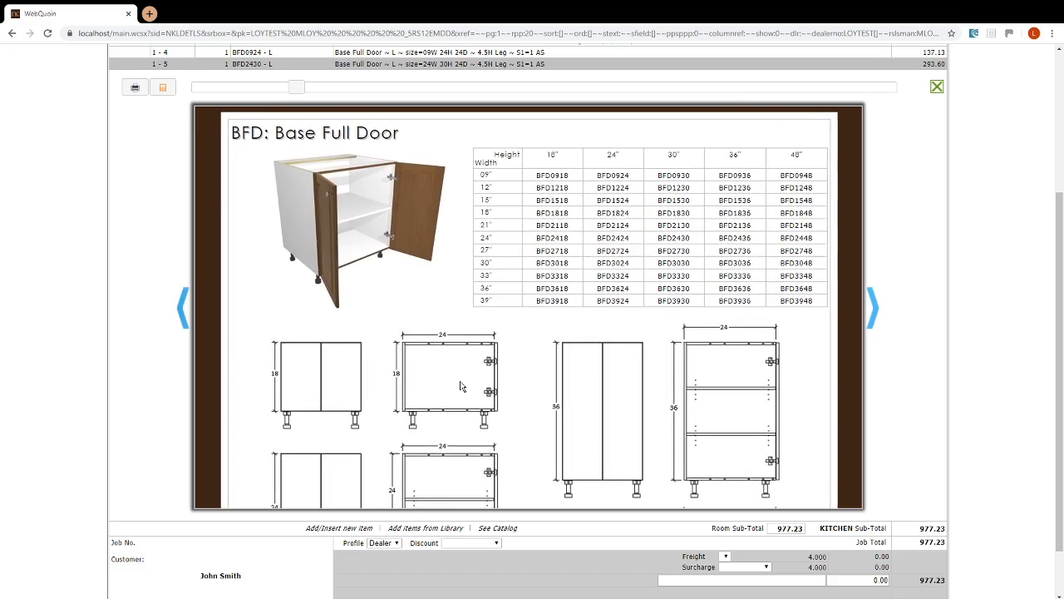
scroll(461, 382, "down", 2)
left_click_drag(504, 436, 506, 387)
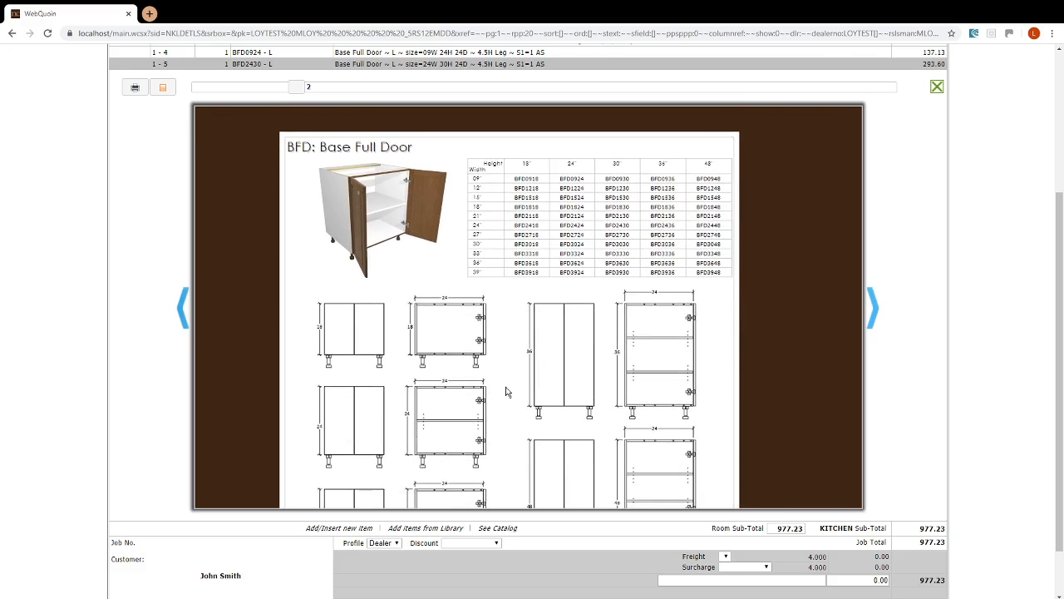
left_click(184, 312)
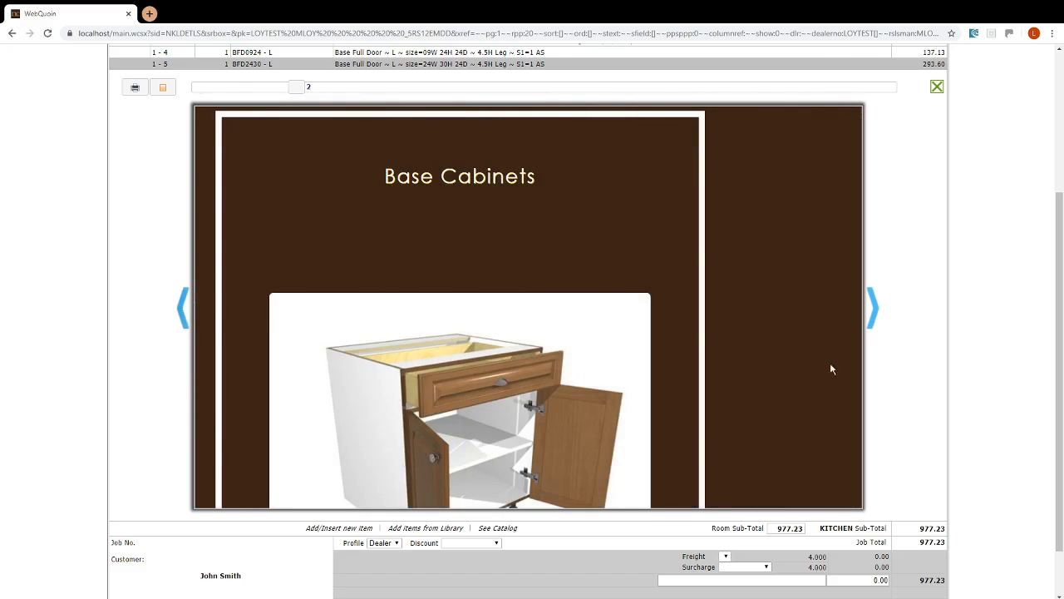
left_click(873, 309)
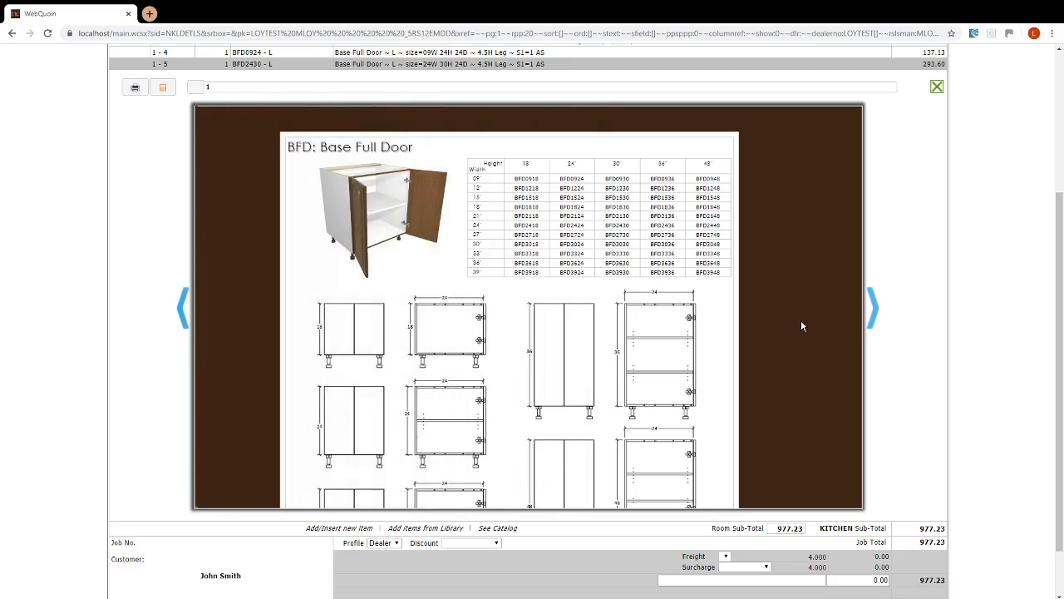
scroll(802, 324, "down", 1)
scroll(802, 326, "up", 2)
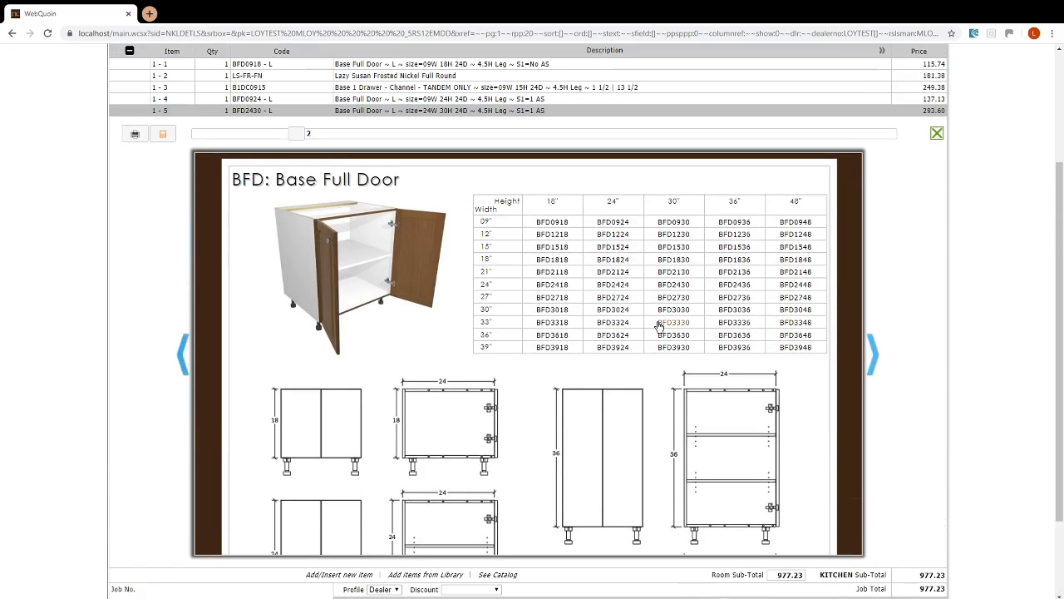